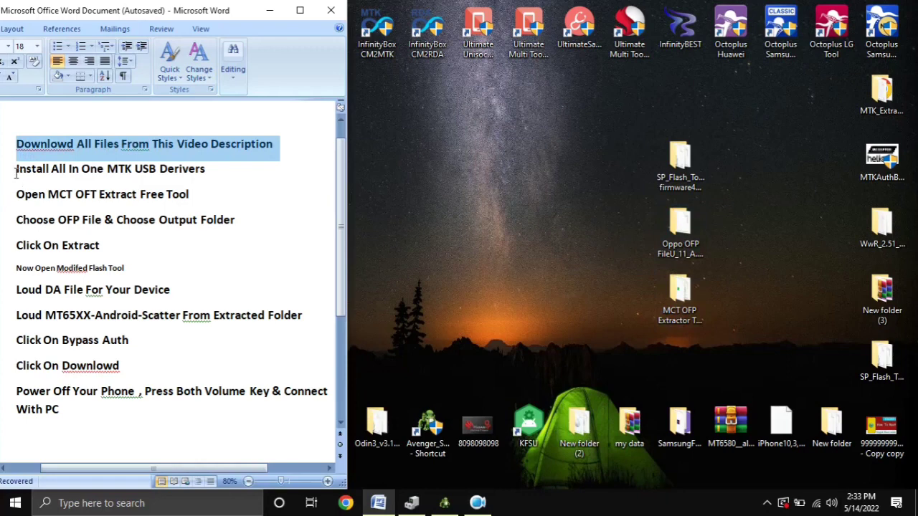
# - Launch mct_ofp_extractor from the MCT OFP Extractor Tool folder on the desktop and close the folder window
pyautogui.click(12, 170)
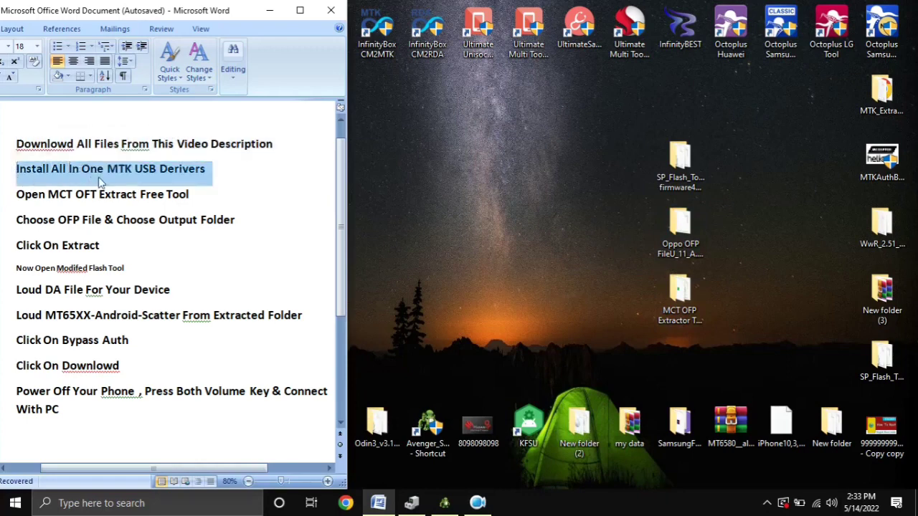
pyautogui.click(9, 199)
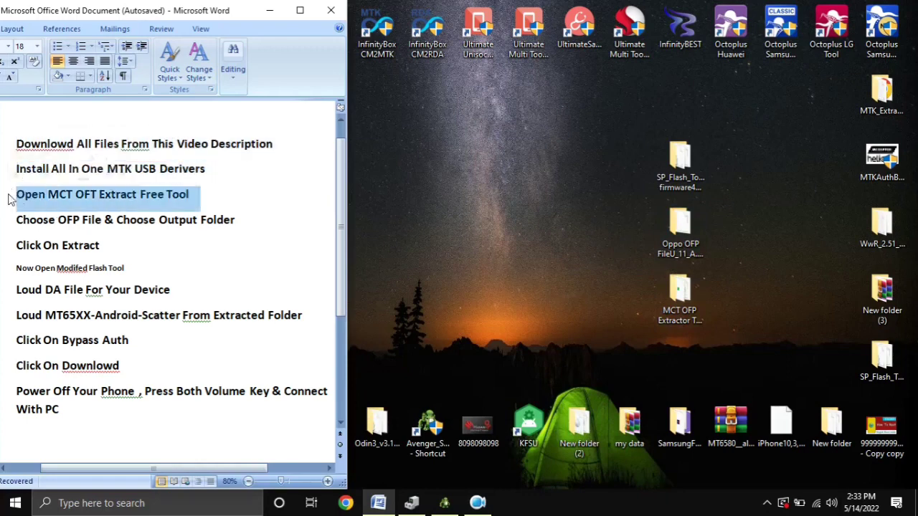
pyautogui.click(680, 231)
pyautogui.click(676, 294)
pyautogui.doubleClick(676, 296)
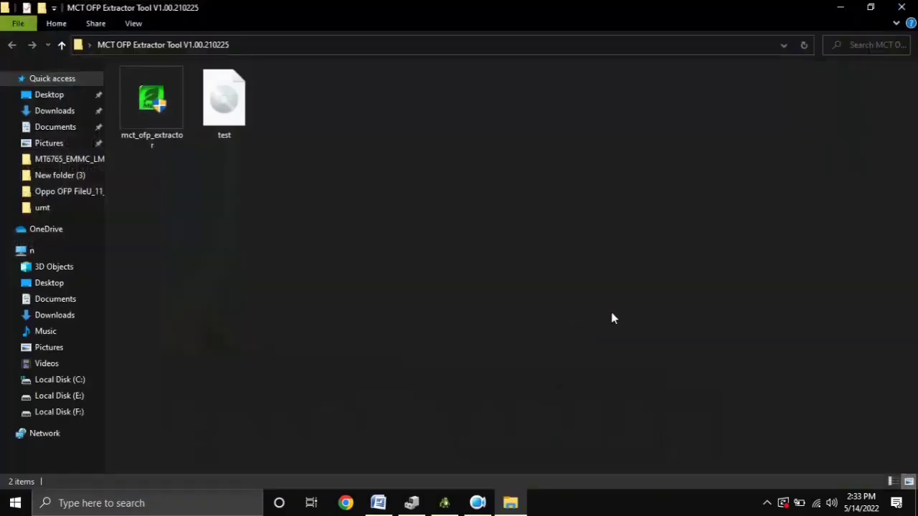
pyautogui.doubleClick(138, 129)
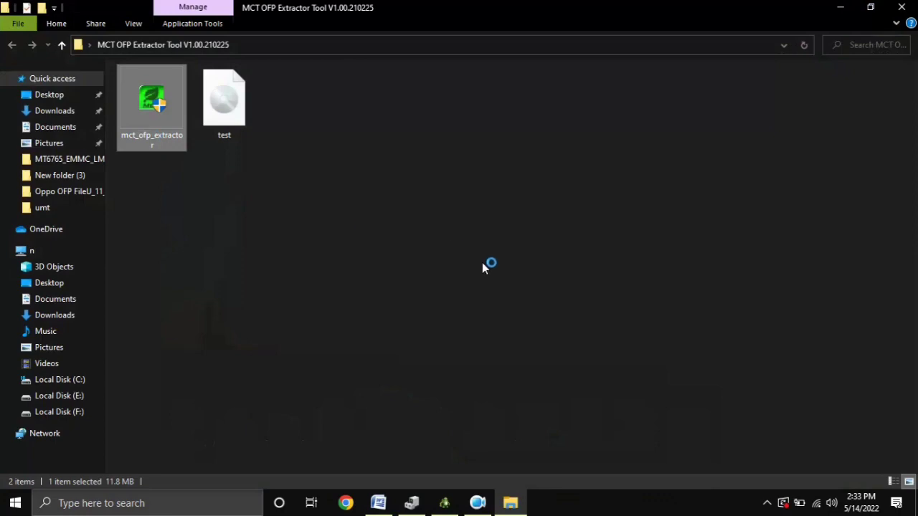
pyautogui.hotkey('alt', 'F4')
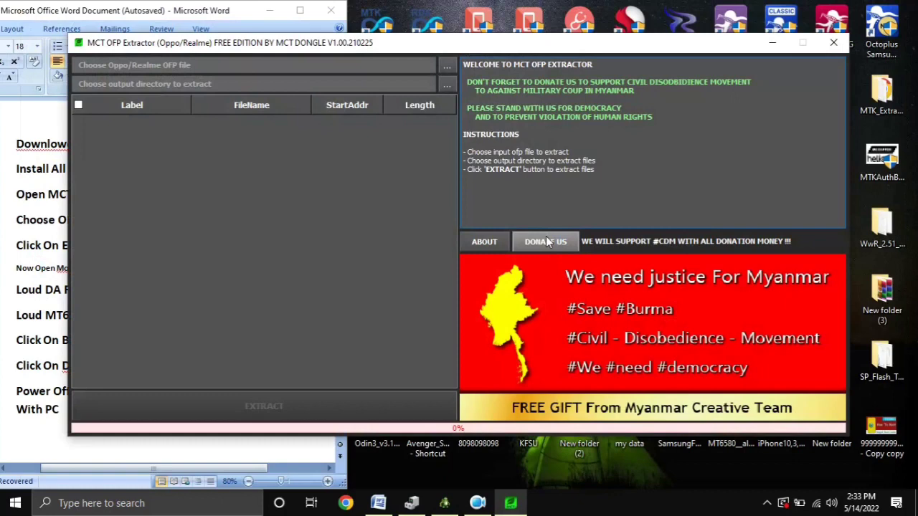
# - Load Stock_Firmware_11_A.11_201114_15e73e4e.ofp from the desktop's Oppo OFP folder as the input file
pyautogui.click(443, 70)
pyautogui.click(179, 86)
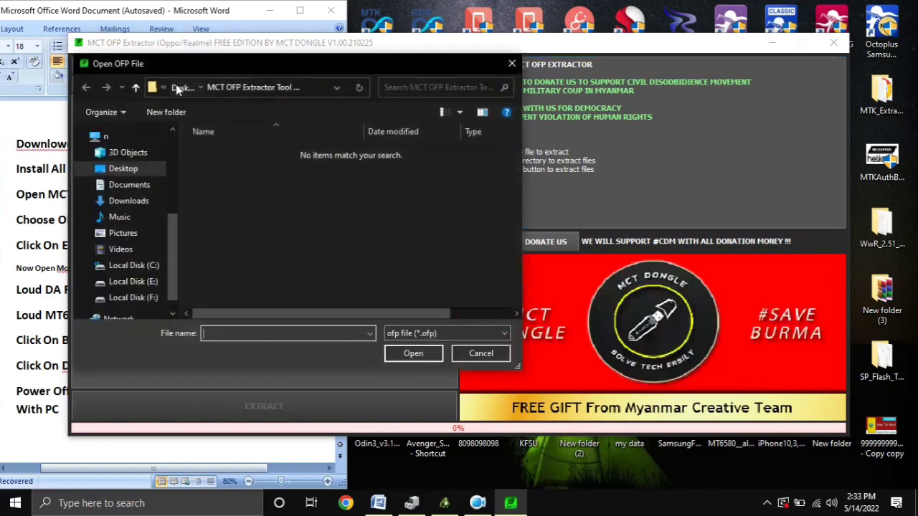
pyautogui.scroll(-1, 309, 279)
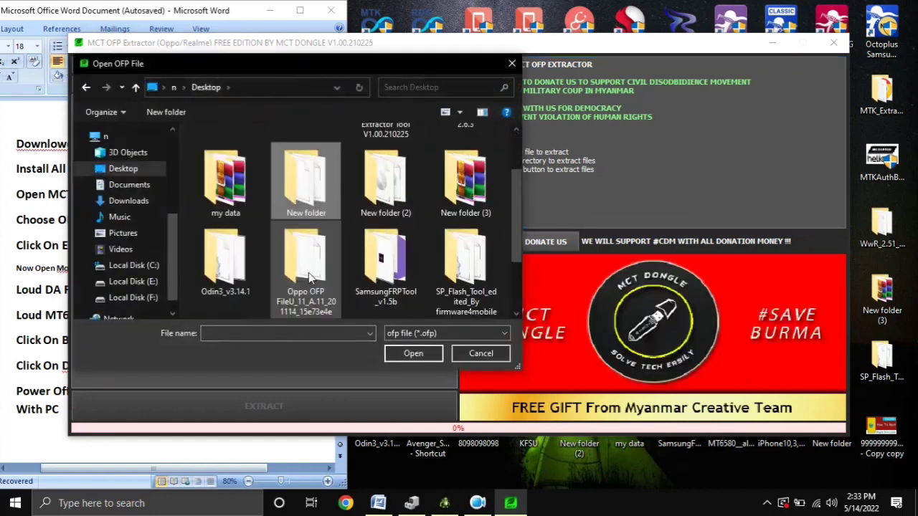
pyautogui.doubleClick(310, 277)
pyautogui.doubleClick(310, 183)
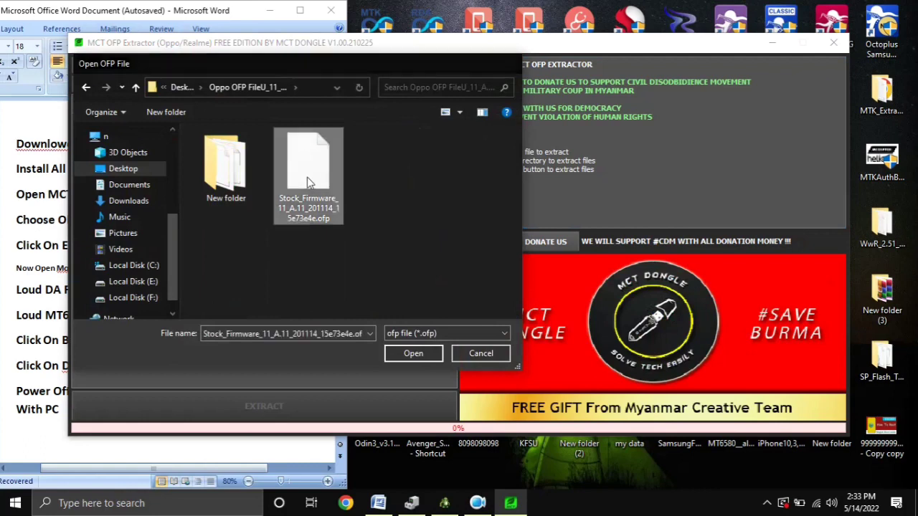
# - Create a folder named "extract files" inside the desktop's Oppo OFP folder and choose it as the output directory
pyautogui.click(447, 86)
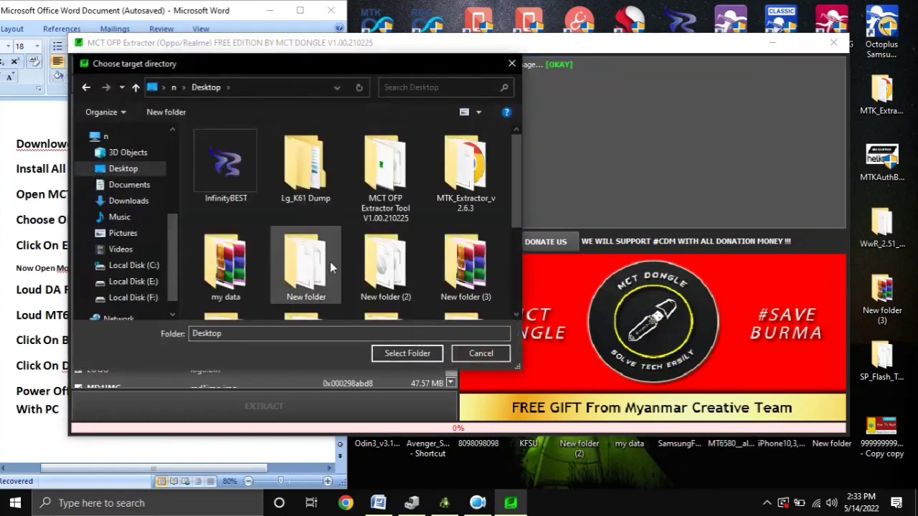
pyautogui.scroll(-2, 320, 271)
pyautogui.doubleClick(306, 172)
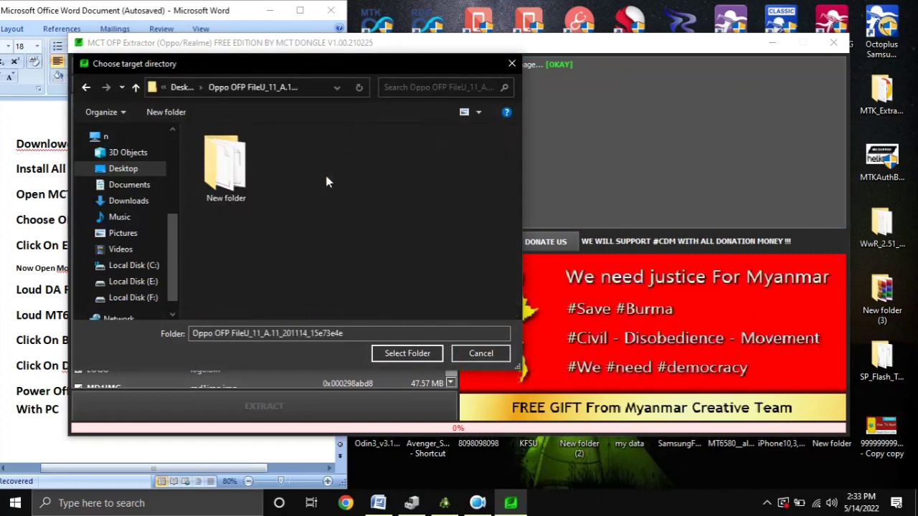
pyautogui.rightClick(301, 250)
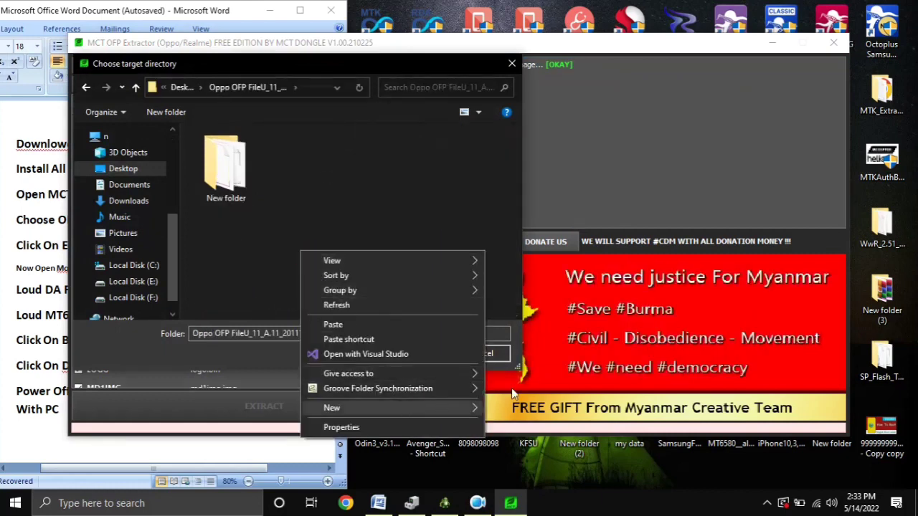
pyautogui.moveTo(511, 393)
pyautogui.click(515, 242)
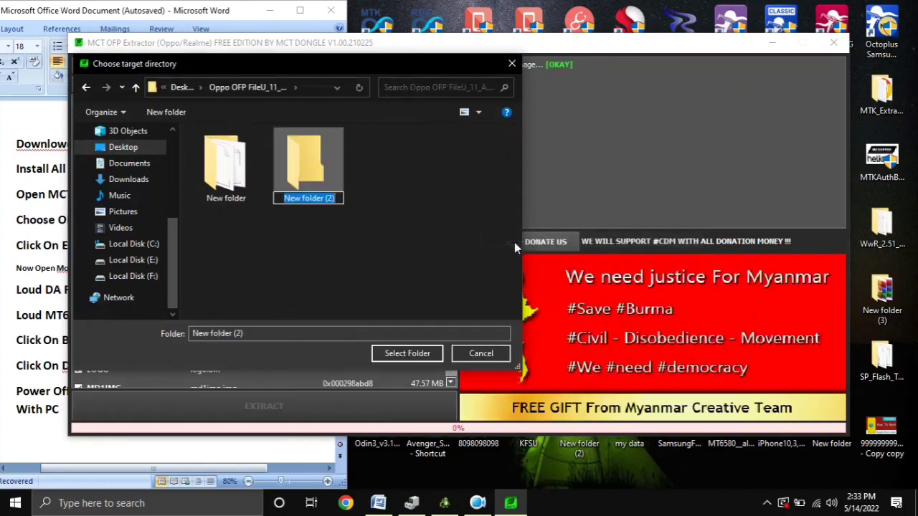
pyautogui.write('extract files')
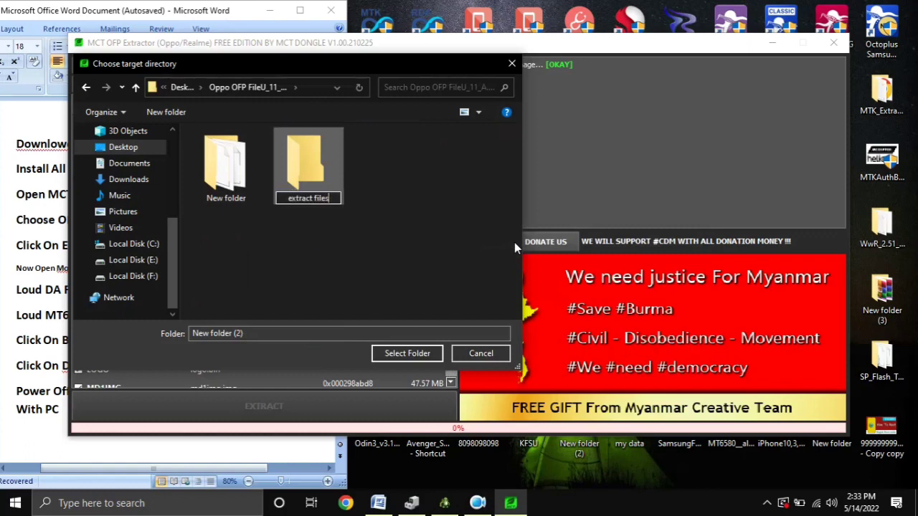
pyautogui.press('Return')
pyautogui.click(419, 353)
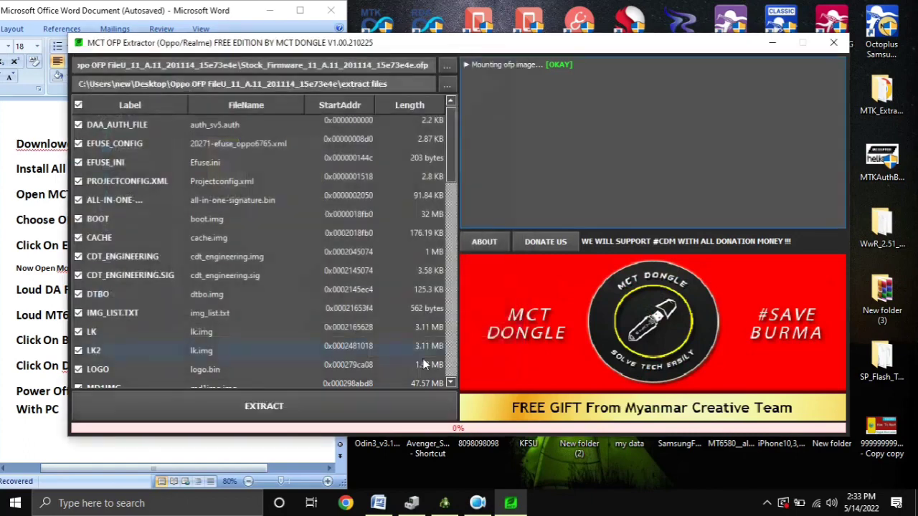
# - Extract the firmware partitions except USERDATA and USERDATA.SIG, and close the extractor when the extraction is done
pyautogui.scroll(-5, 428, 312)
pyautogui.scroll(-5, 427, 313)
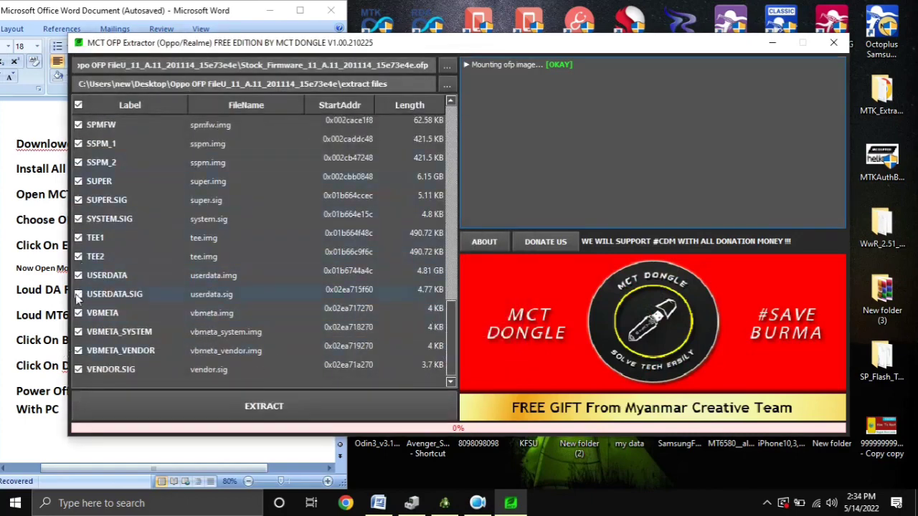
pyautogui.scroll(10, 326, 324)
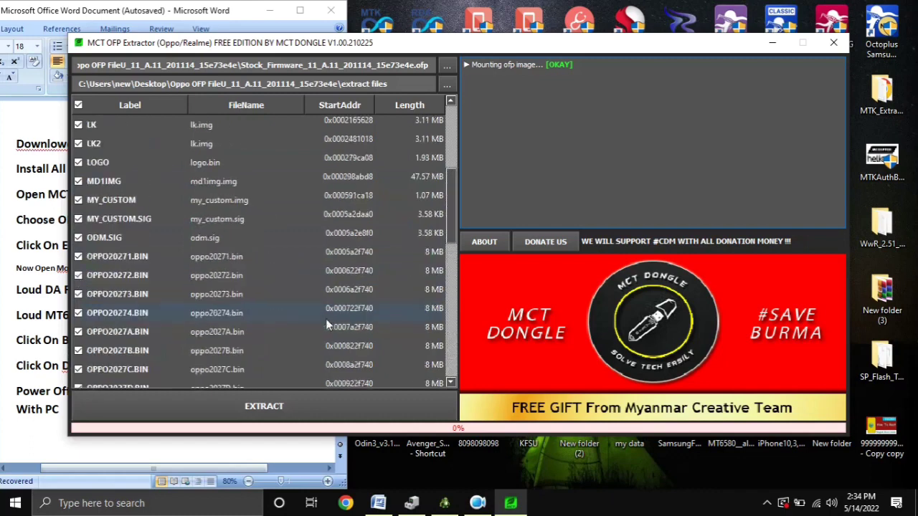
pyautogui.click(283, 405)
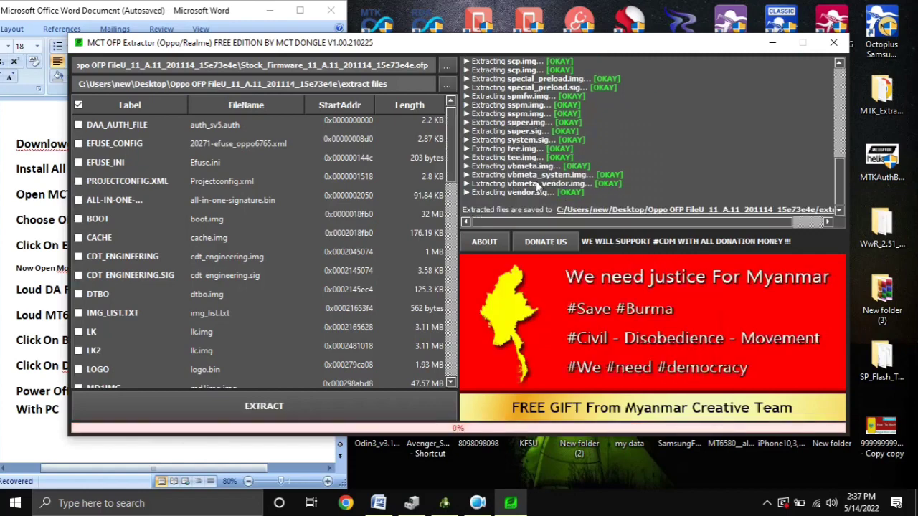
pyautogui.scroll(-10, 268, 237)
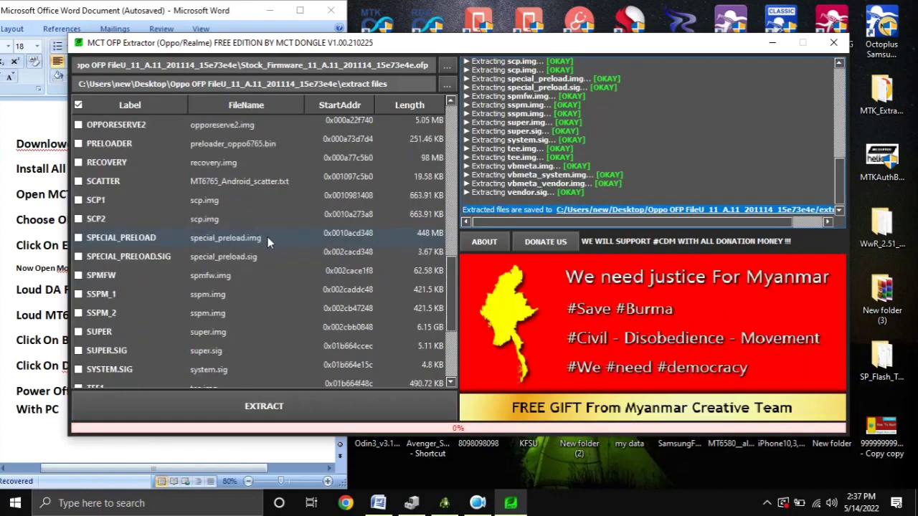
pyautogui.click(834, 42)
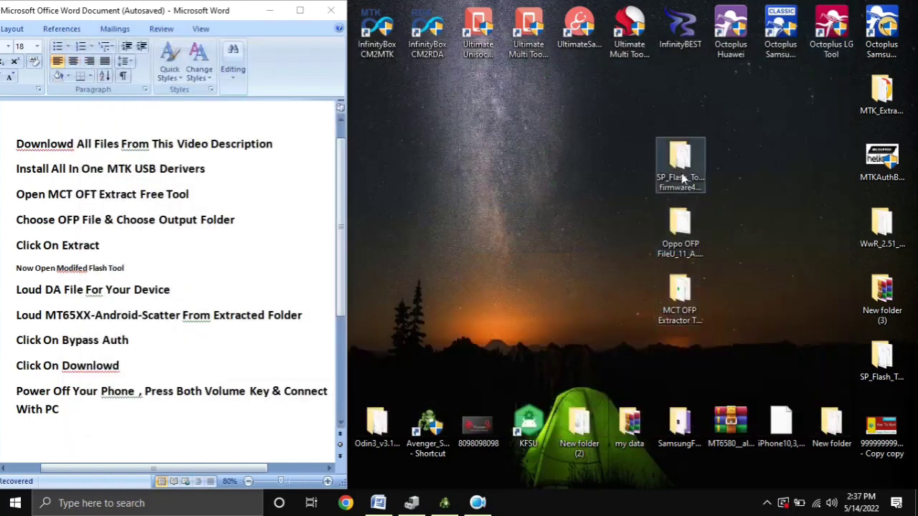
# - Open the "extract files" folder inside the desktop's Oppo OFP folder and examine the extracted firmware files
pyautogui.doubleClick(679, 229)
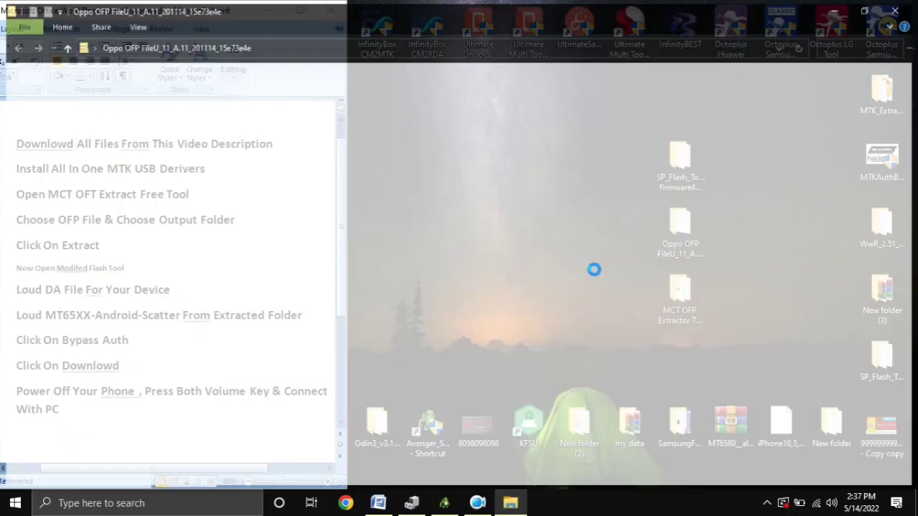
pyautogui.doubleClick(180, 90)
pyautogui.moveTo(554, 108); pyautogui.dragTo(613, 475)
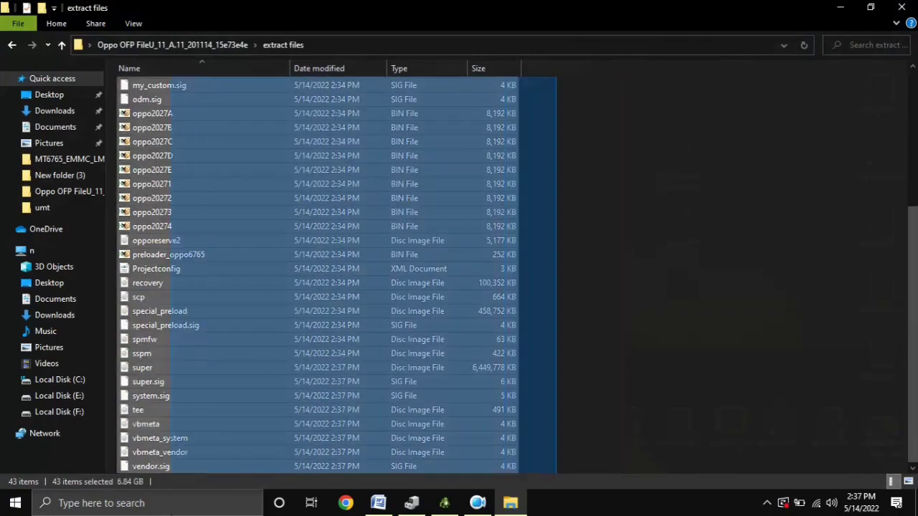
pyautogui.scroll(5, 292, 389)
pyautogui.click(292, 389)
pyautogui.click(284, 272)
pyautogui.scroll(-5, 372, 327)
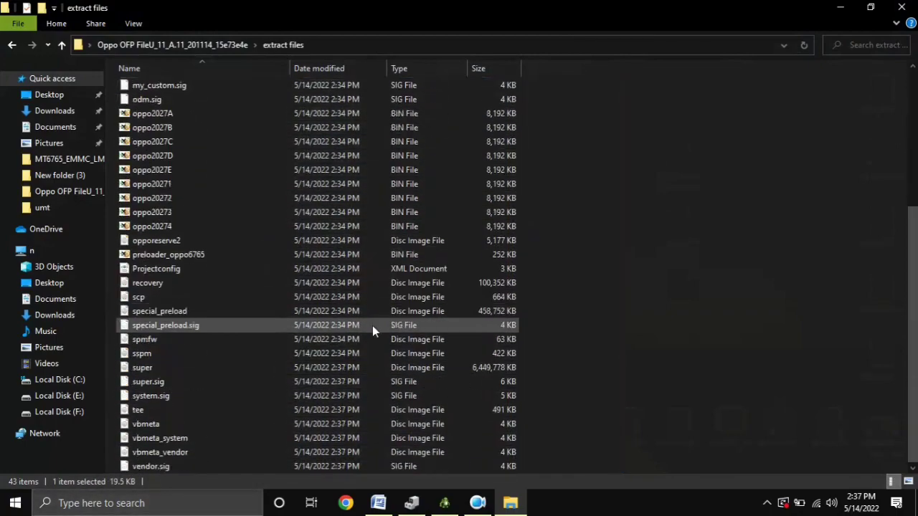
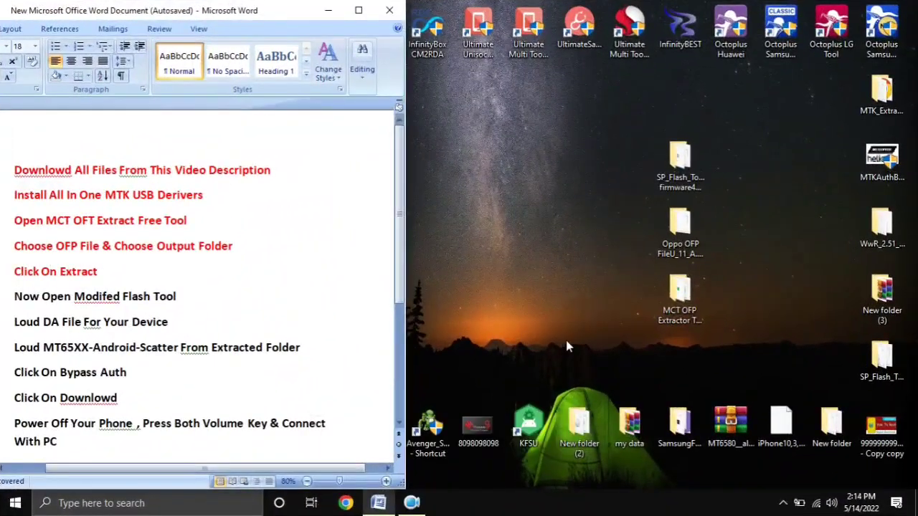
# - Review the instruction list in the Word document, highlighting the lines from downloading the files through Click On Extract
pyautogui.scroll(-1, 235, 317)
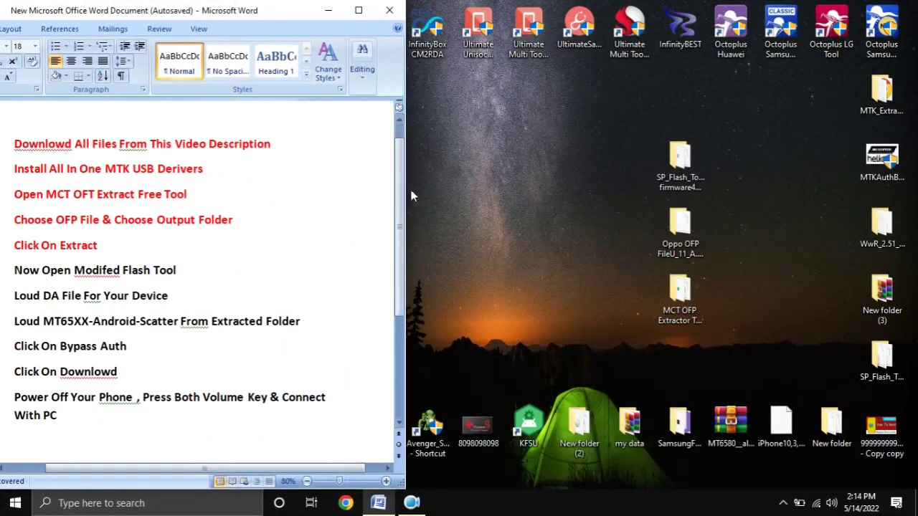
pyautogui.scroll(-1, 402, 193)
pyautogui.moveTo(76, 222); pyautogui.dragTo(10, 175)
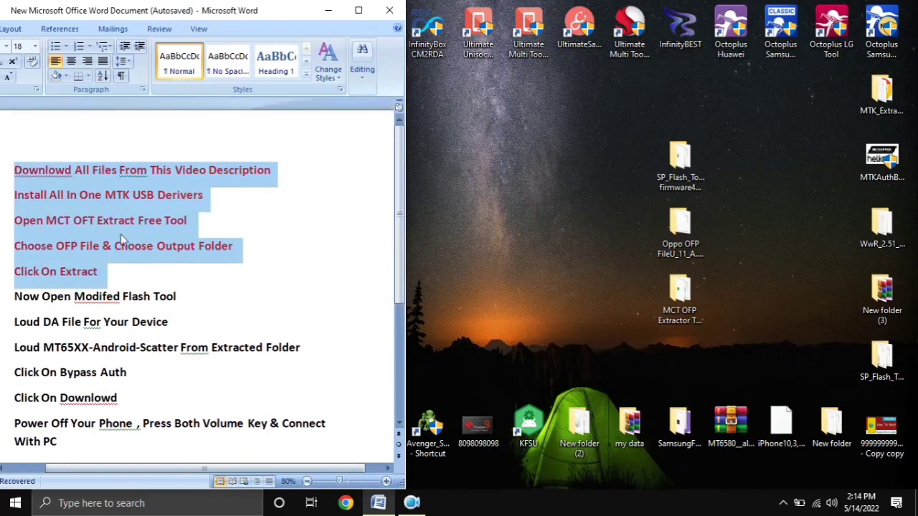
pyautogui.scroll(-2, 400, 215)
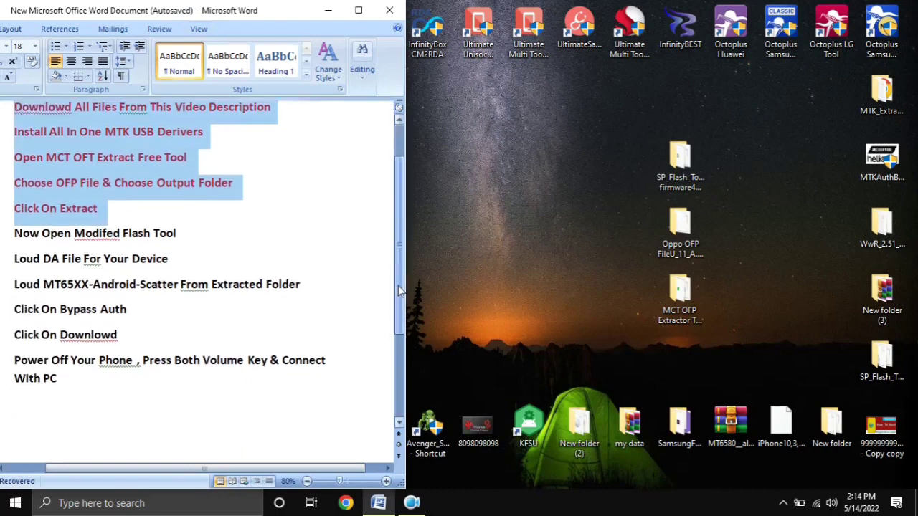
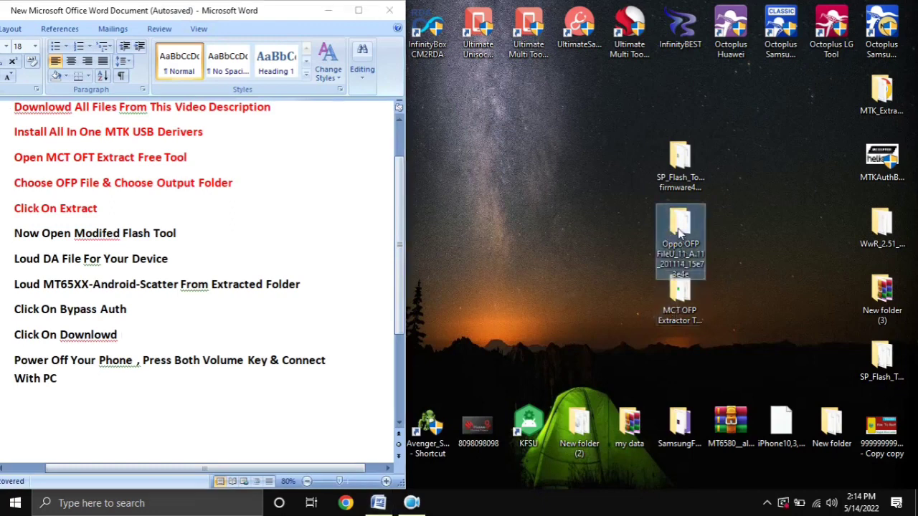
# - In the desktop's Oppo OFP folder, examine the Extract Rom files and the super image, and compare them with the stock firmware OFP file
pyautogui.click(556, 258)
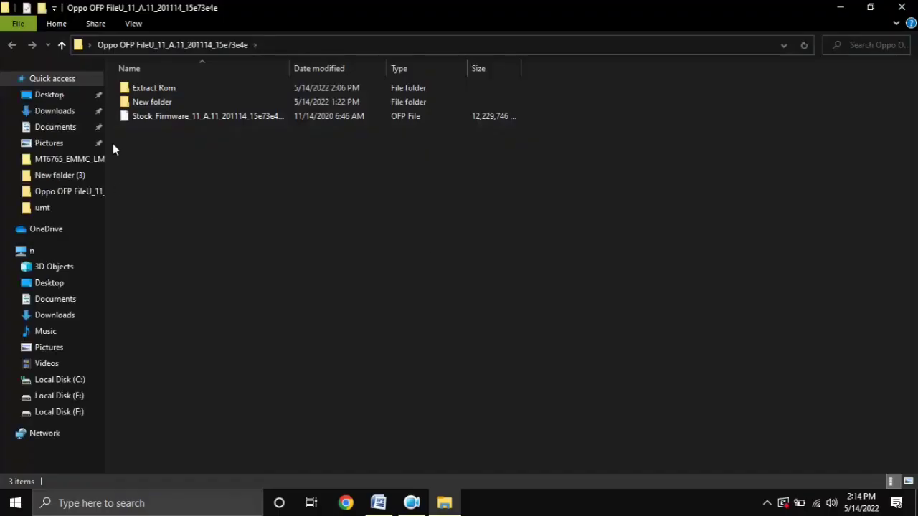
pyautogui.click(214, 119)
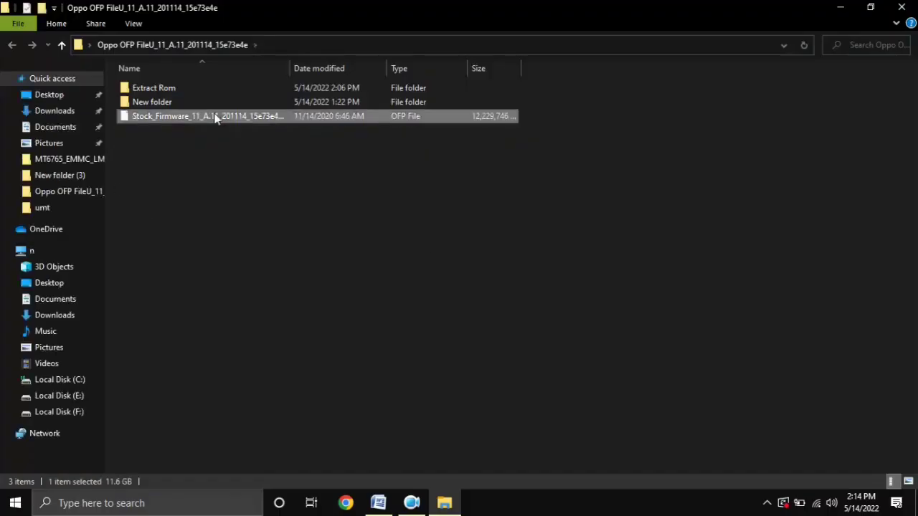
pyautogui.doubleClick(152, 87)
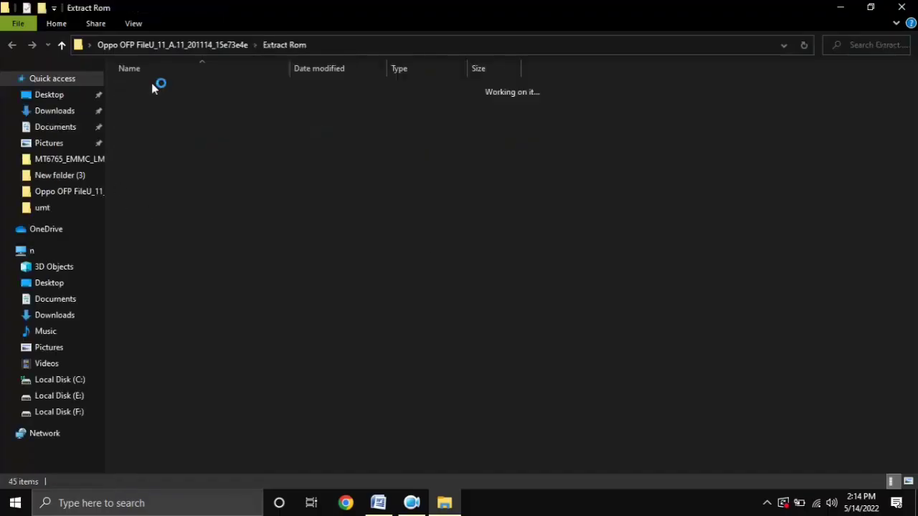
pyautogui.moveTo(568, 78); pyautogui.dragTo(517, 473)
pyautogui.scroll(6, 327, 402)
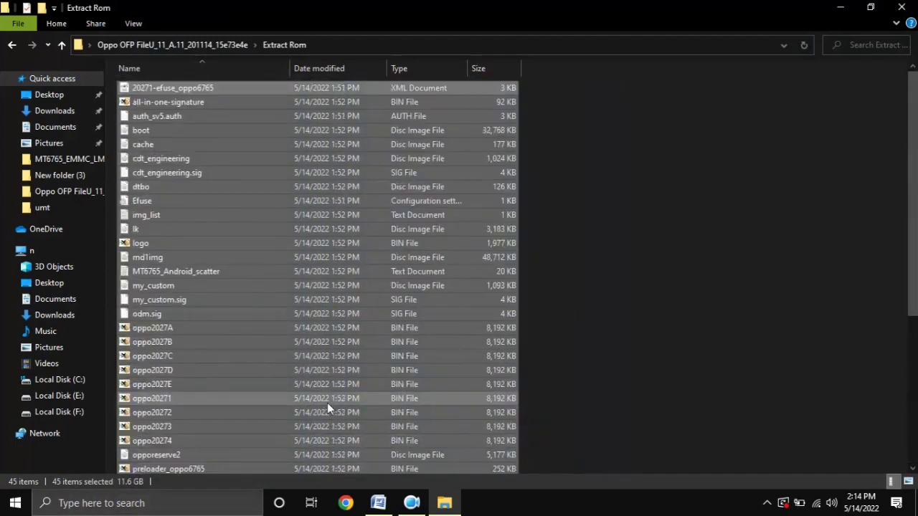
pyautogui.scroll(-5, 327, 403)
pyautogui.scroll(-1, 338, 406)
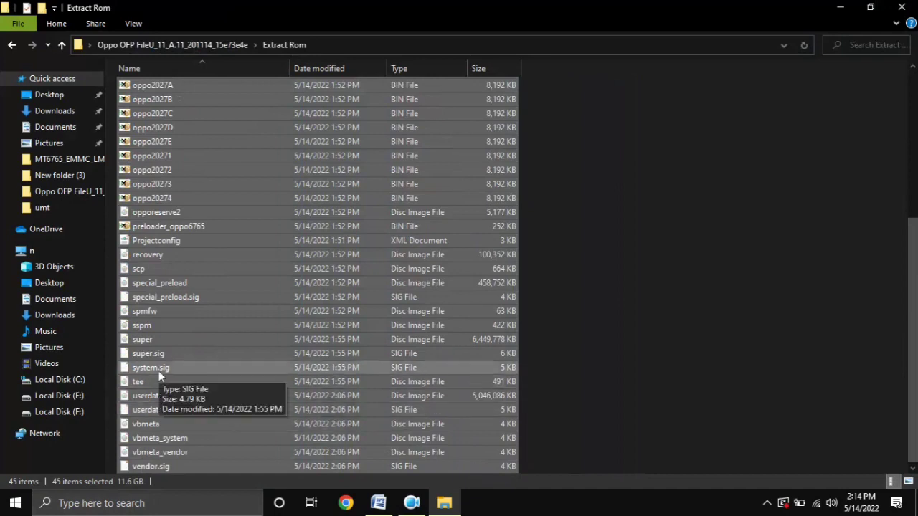
pyautogui.click(165, 343)
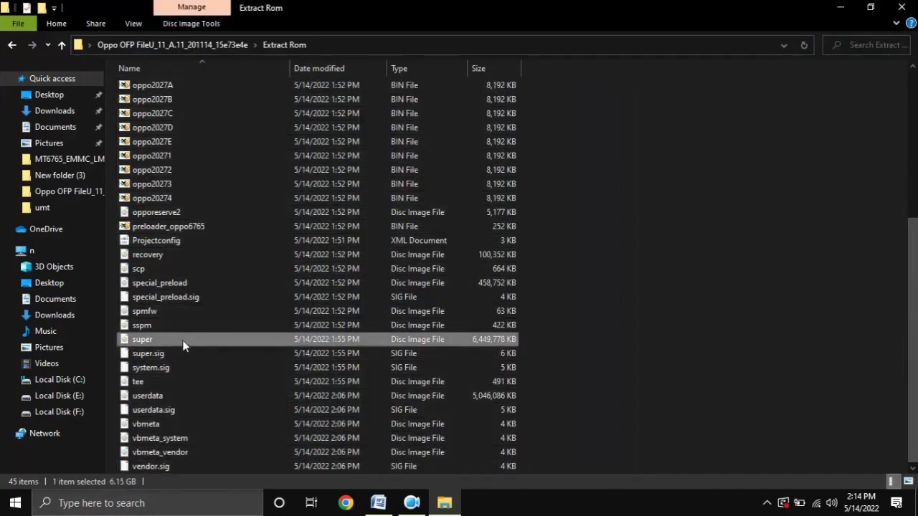
pyautogui.click(11, 45)
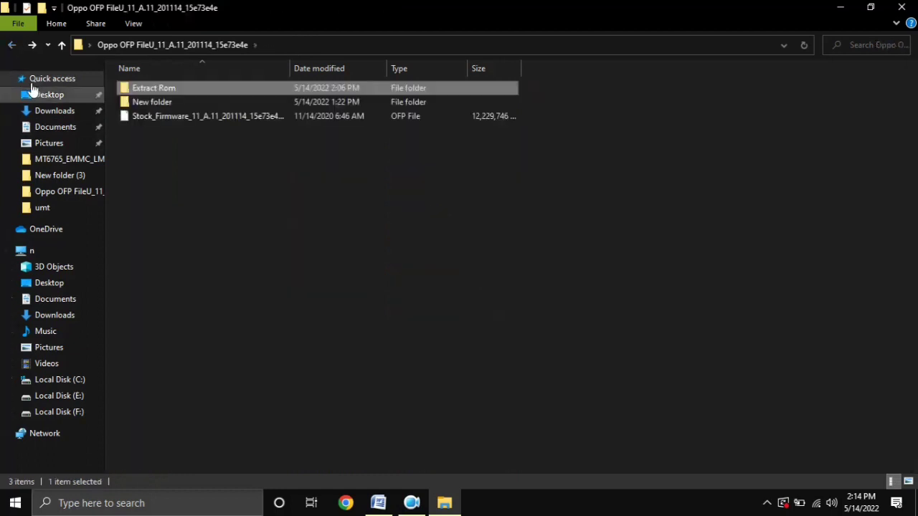
pyautogui.click(167, 120)
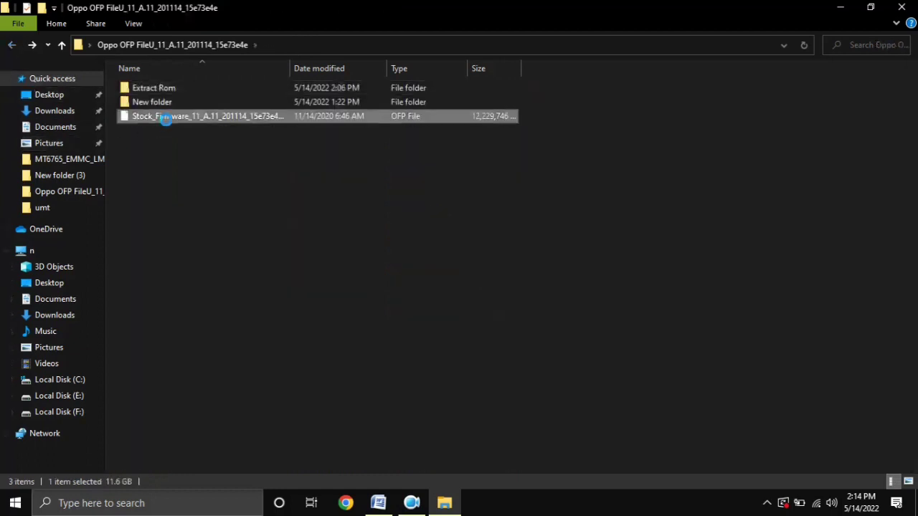
# - Delete the stock firmware OFP file from the Oppo OFP folder and close the folder window
pyautogui.rightClick(167, 120)
pyautogui.click(222, 385)
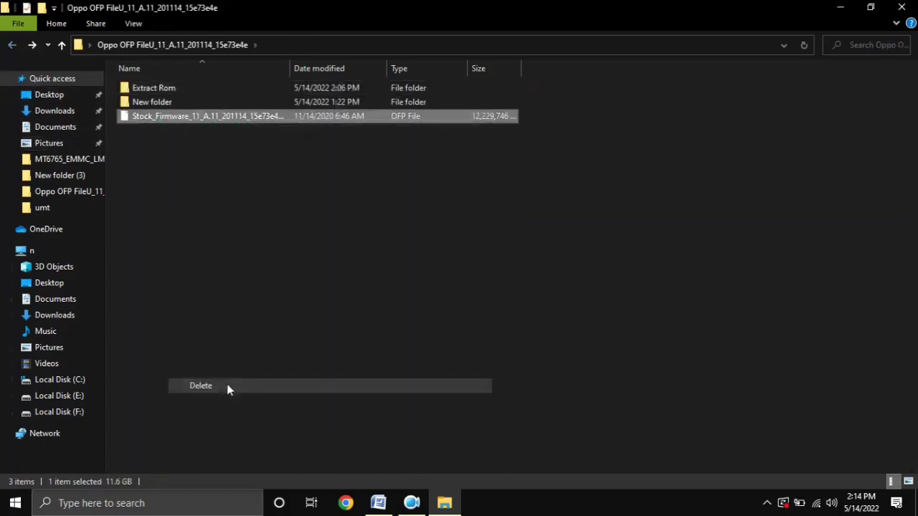
pyautogui.click(902, 7)
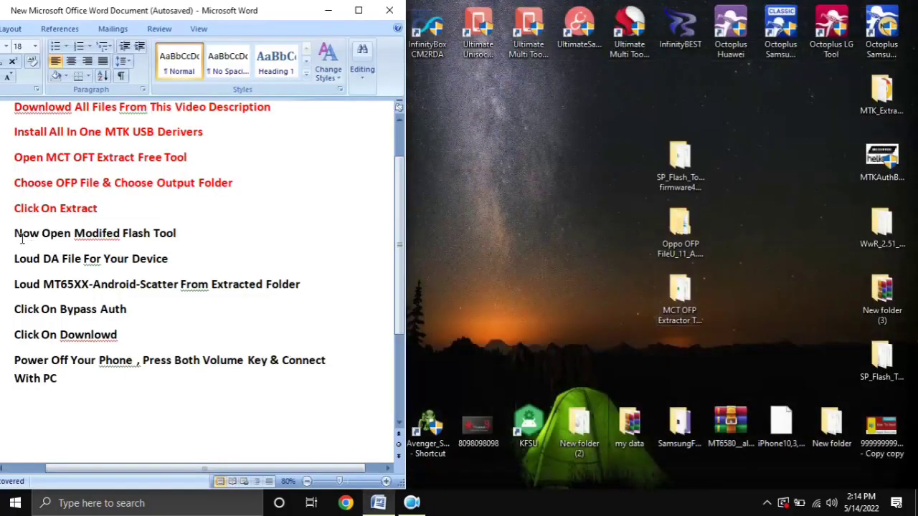
# - Launch flash_tool from the desktop's SP_Flash_Tool_edited_By firmware4mobile folder, dismiss the missing-file alert, and move its window beside the instructions
pyautogui.moveTo(18, 232); pyautogui.dragTo(180, 233)
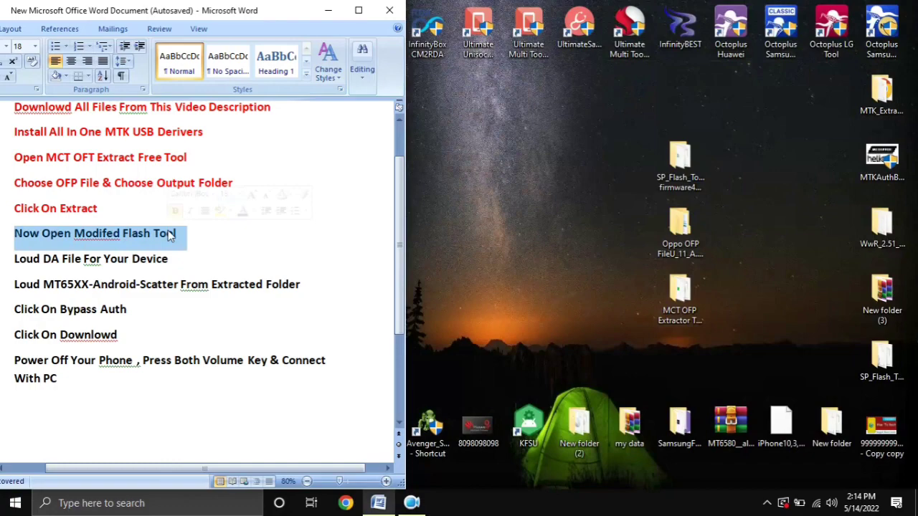
pyautogui.click(550, 286)
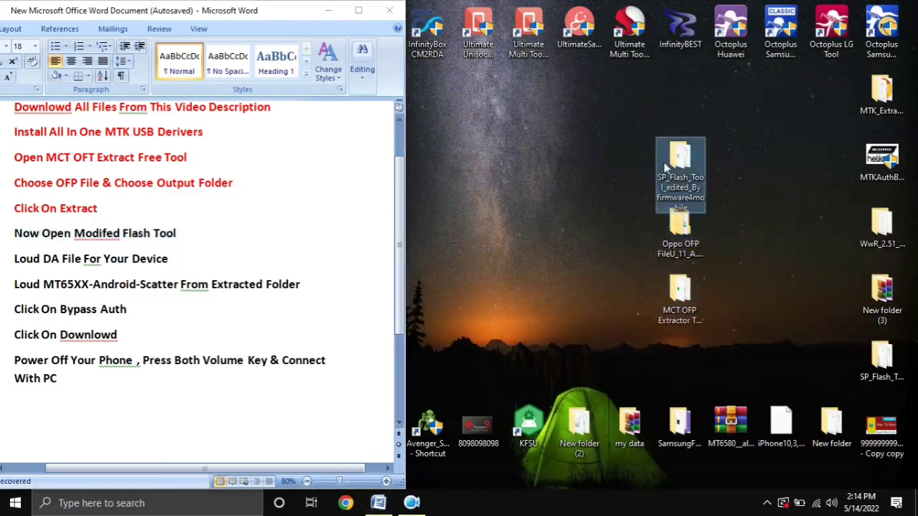
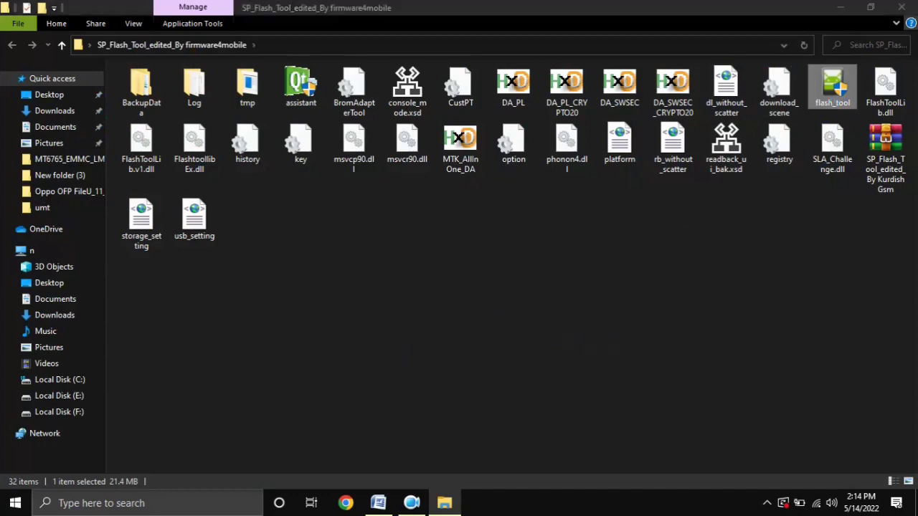
pyautogui.click(890, 7)
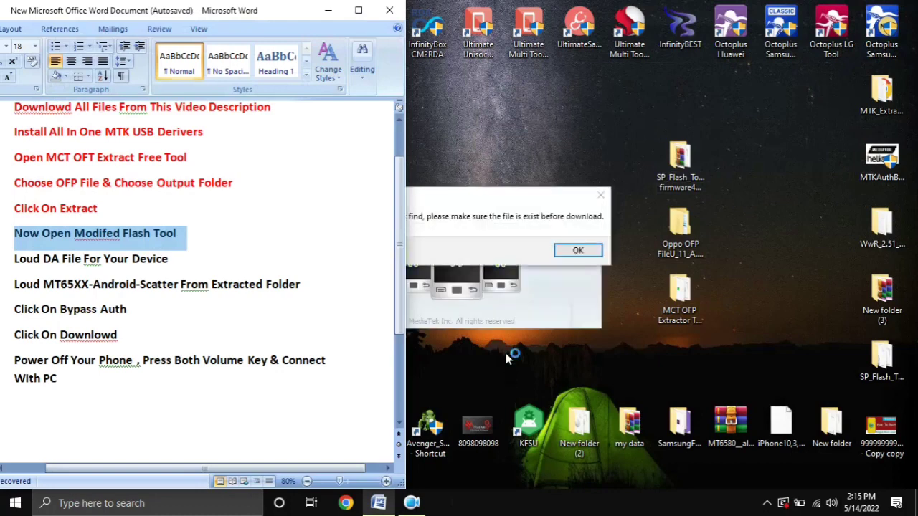
pyautogui.click(576, 255)
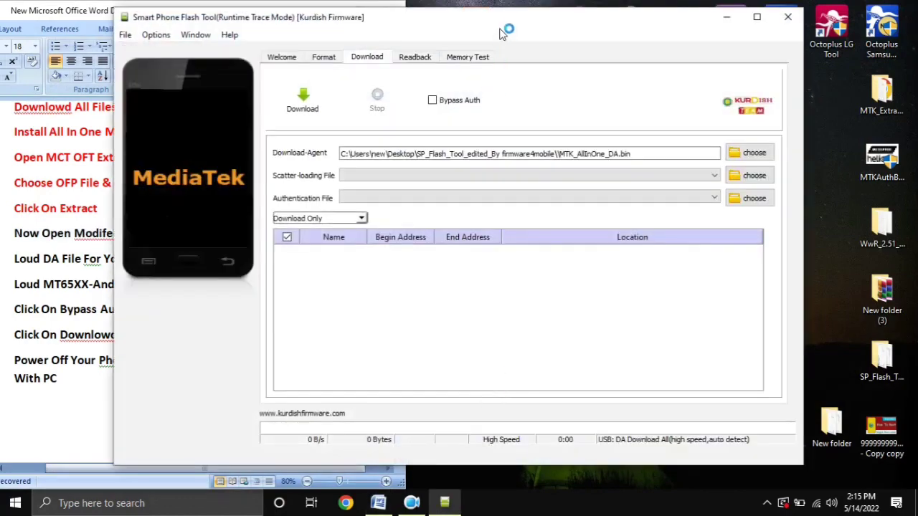
pyautogui.moveTo(504, 26); pyautogui.dragTo(595, 32)
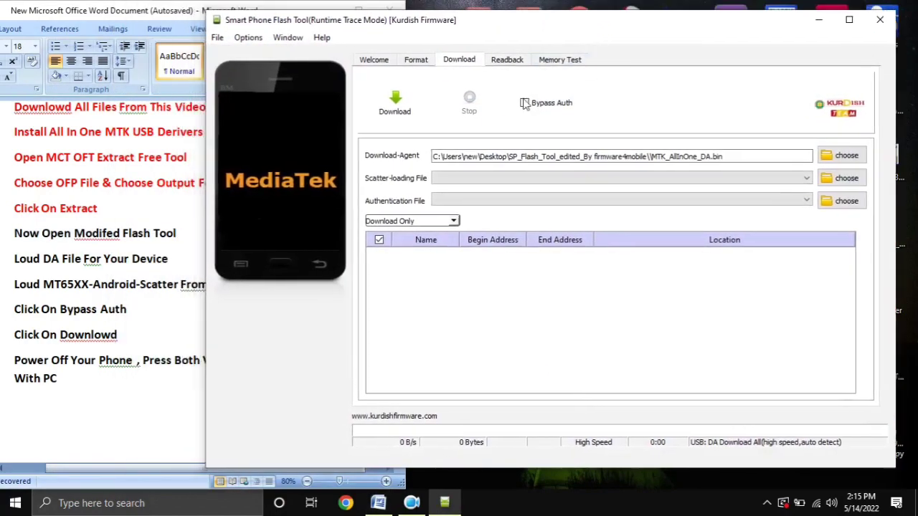
pyautogui.click(508, 152)
# - In the Word document, reduce the "Now Open Modifed Flash Tool" line to font size 12, moving the document window fully into view
pyautogui.click(10, 239)
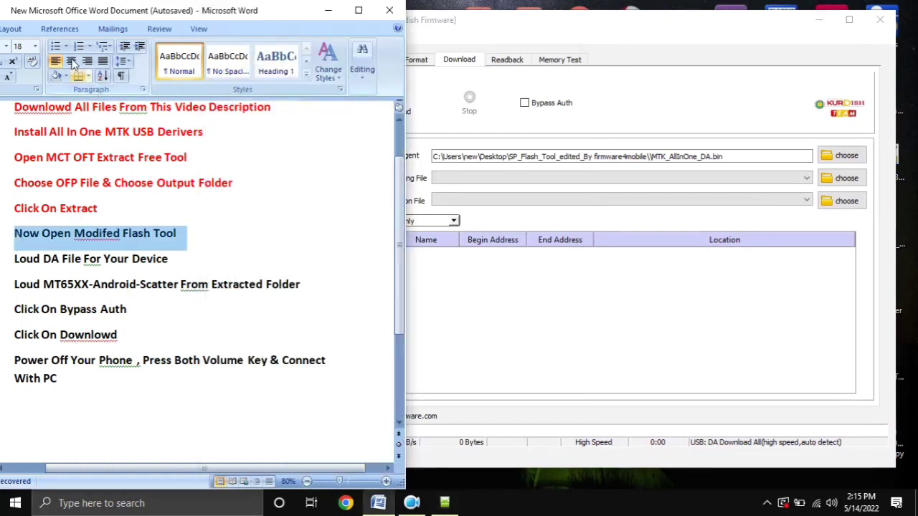
pyautogui.moveTo(45, 13)
pyautogui.mouseDown()
pyautogui.moveTo(71, 12)
pyautogui.moveTo(57, 16)
pyautogui.mouseUp()
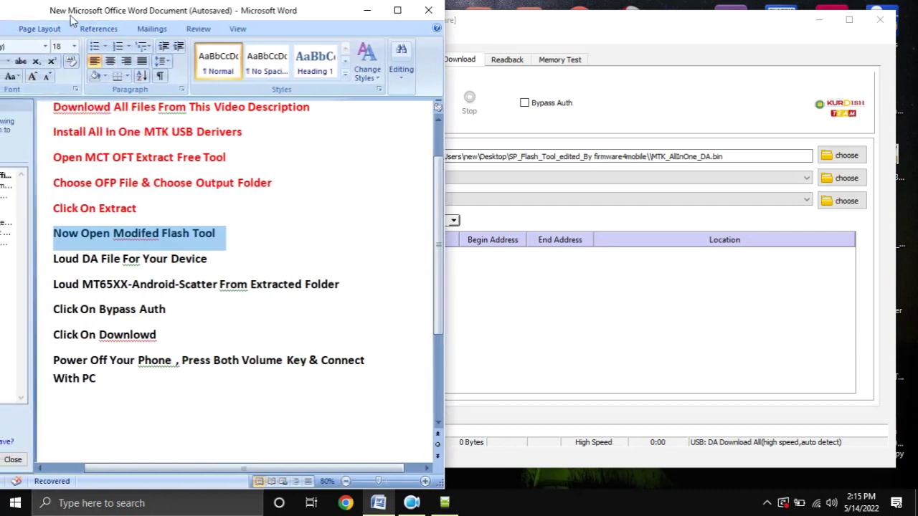
pyautogui.click(47, 76)
pyautogui.click(47, 77)
pyautogui.click(47, 77)
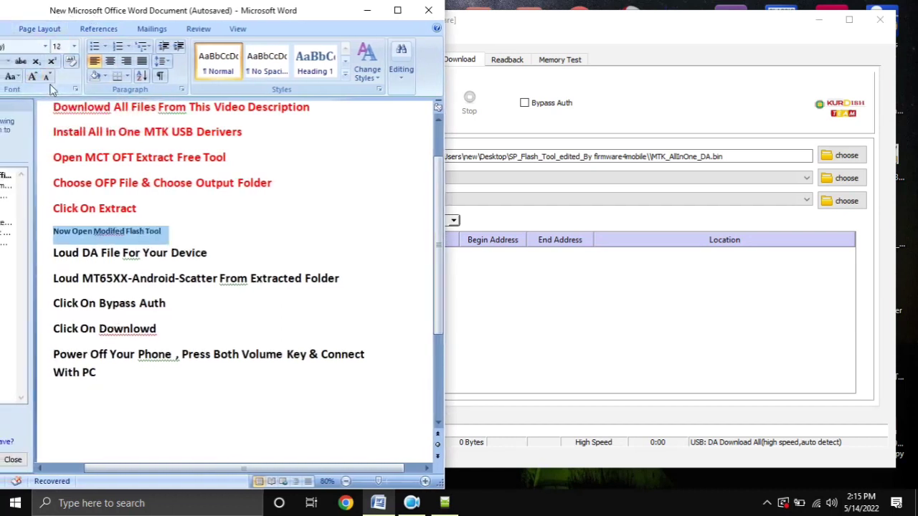
pyautogui.click(499, 41)
# - Highlight the DA file instruction in Word, and load MTK_AllInOne_DA as the Download-Agent in Smart Phone Flash Tool
pyautogui.click(42, 267)
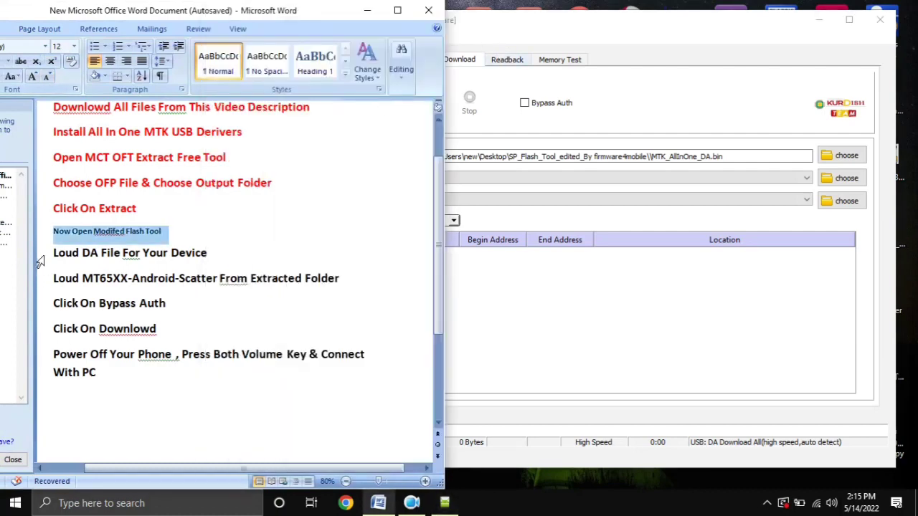
pyautogui.click(50, 264)
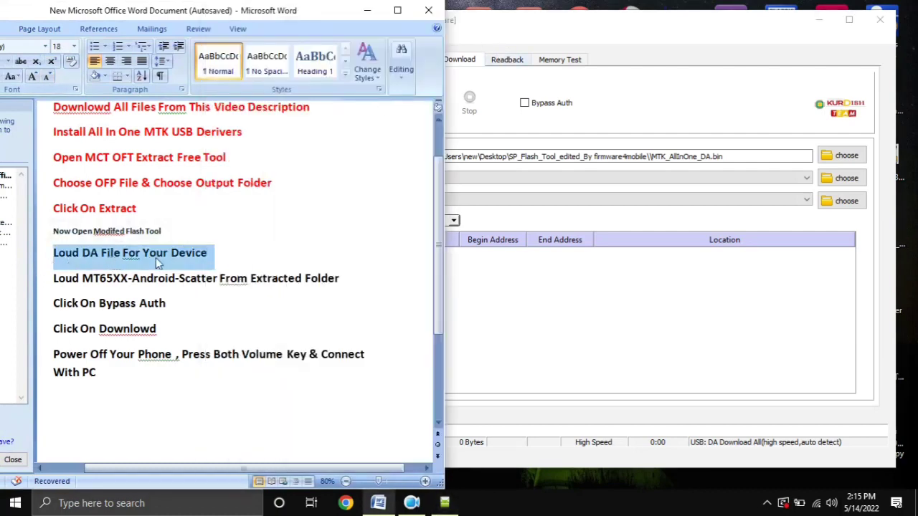
pyautogui.click(771, 86)
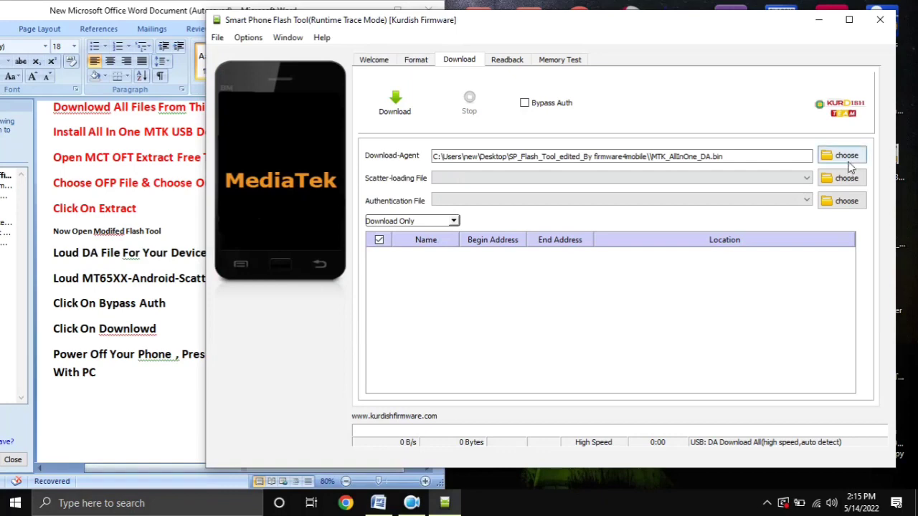
pyautogui.click(849, 159)
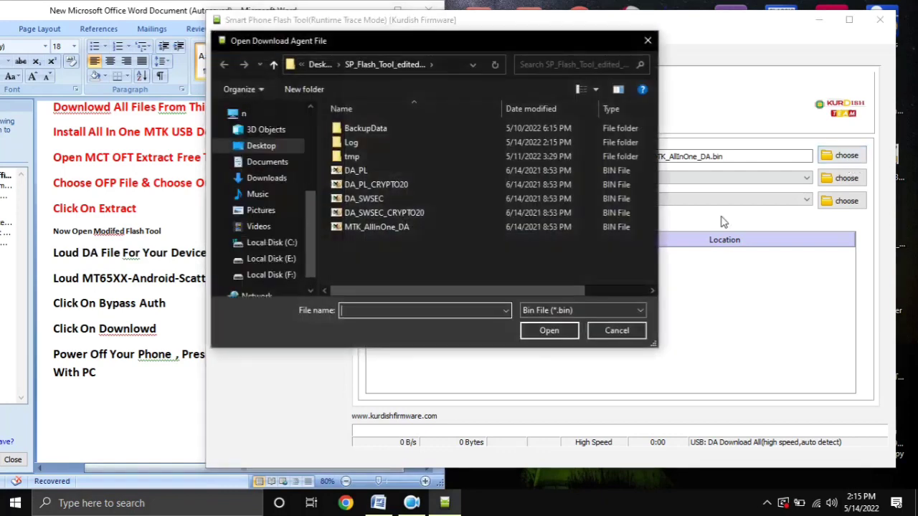
pyautogui.click(366, 230)
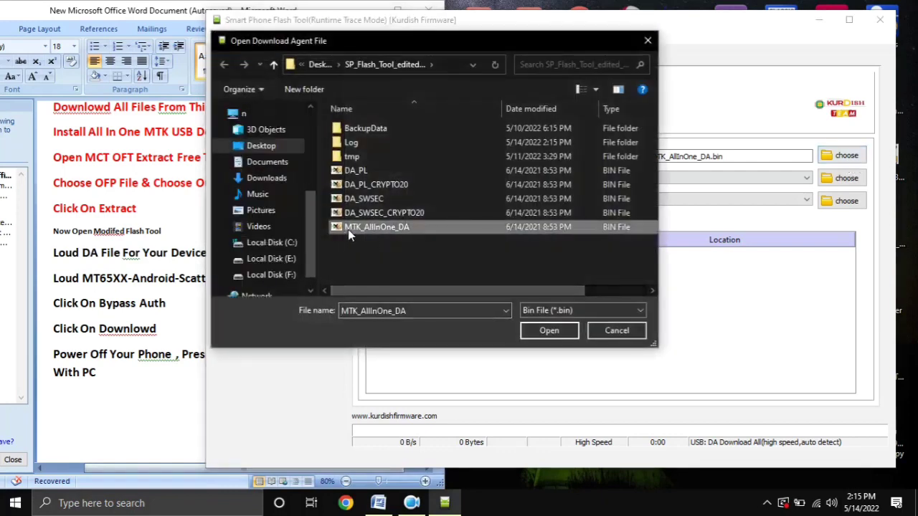
pyautogui.doubleClick(402, 231)
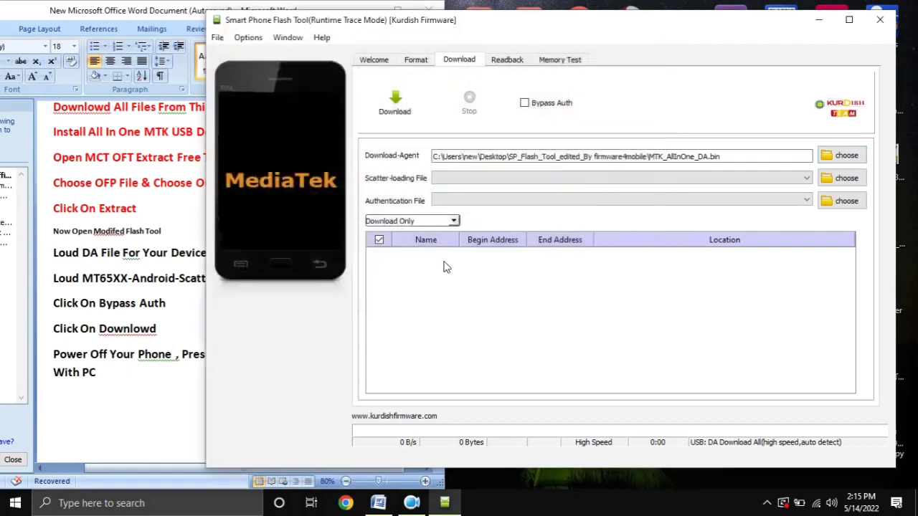
# - Color the "Loud MT65XX-Android-Scatter From Extracted Folder" line red in the Word document
pyautogui.click(53, 282)
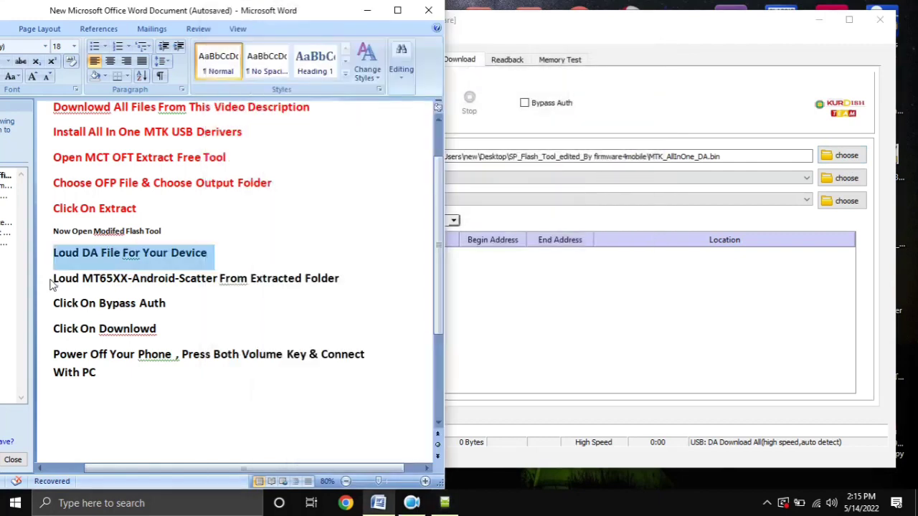
pyautogui.tripleClick(52, 282)
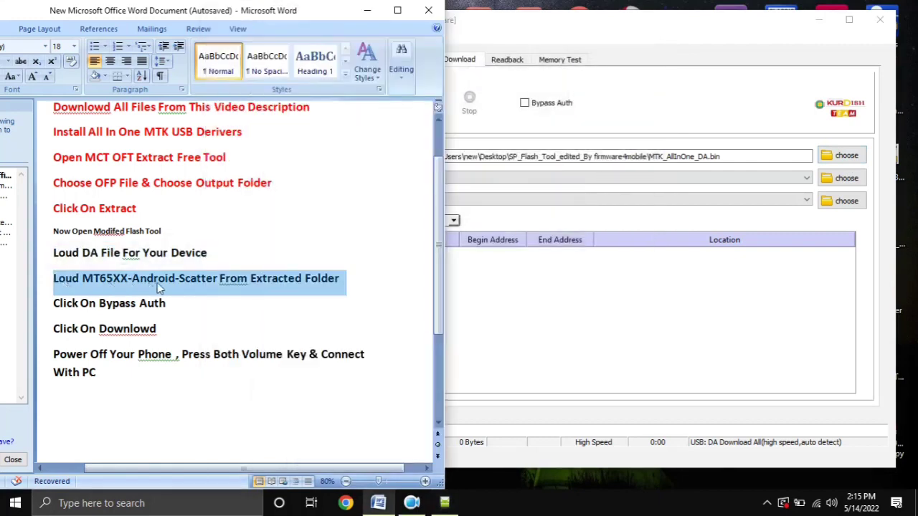
pyautogui.moveTo(132, 262)
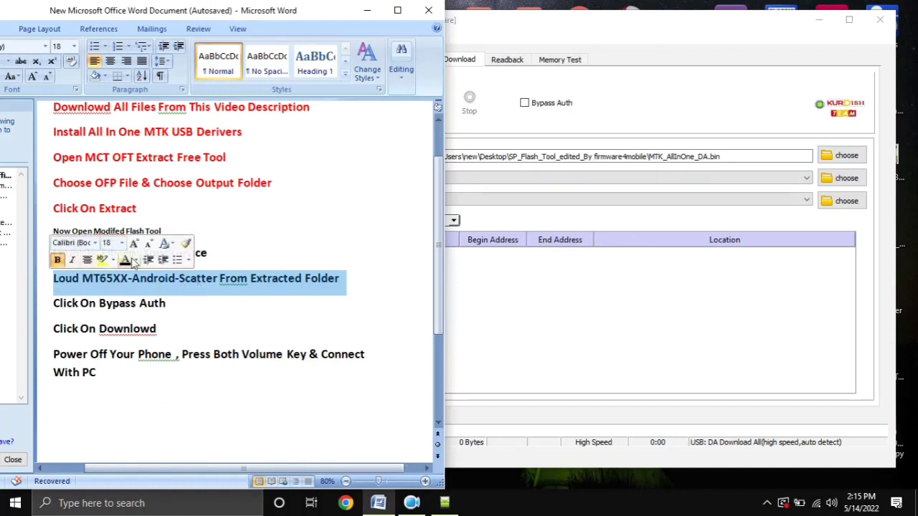
pyautogui.click(132, 262)
pyautogui.click(131, 376)
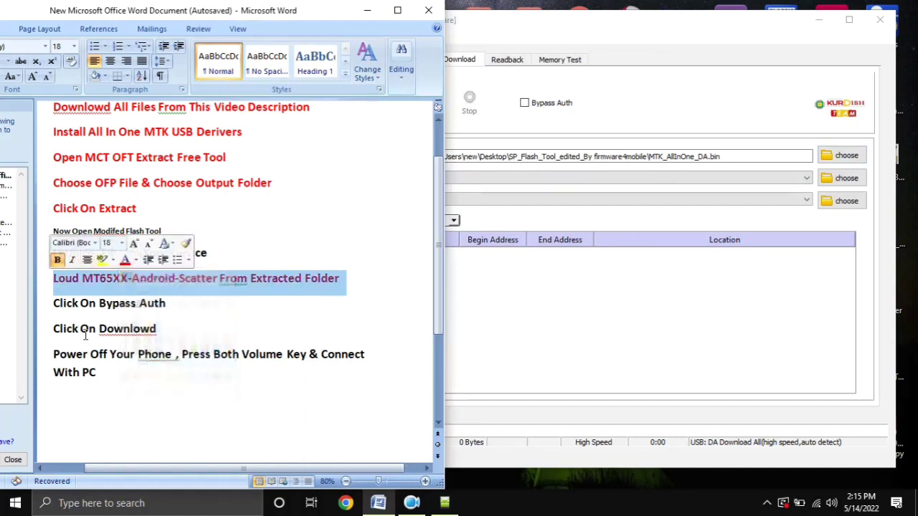
pyautogui.moveTo(51, 281); pyautogui.dragTo(329, 285)
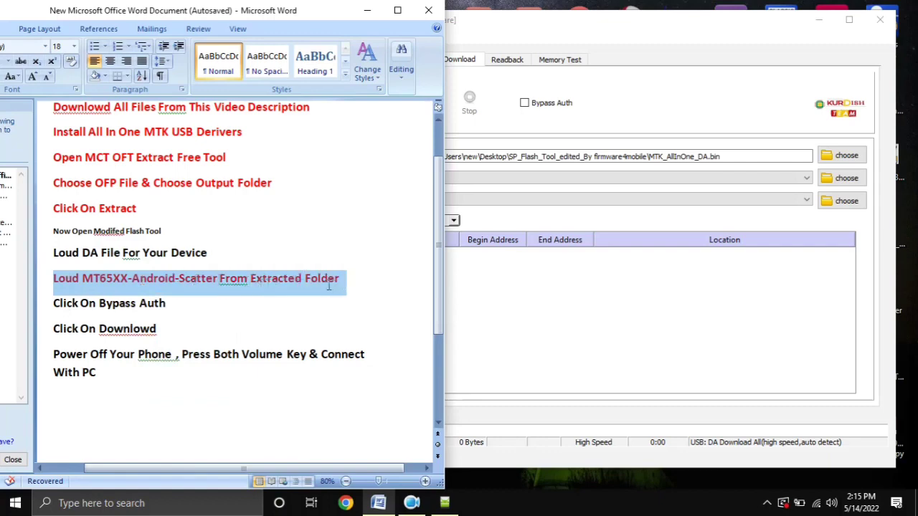
pyautogui.click(361, 292)
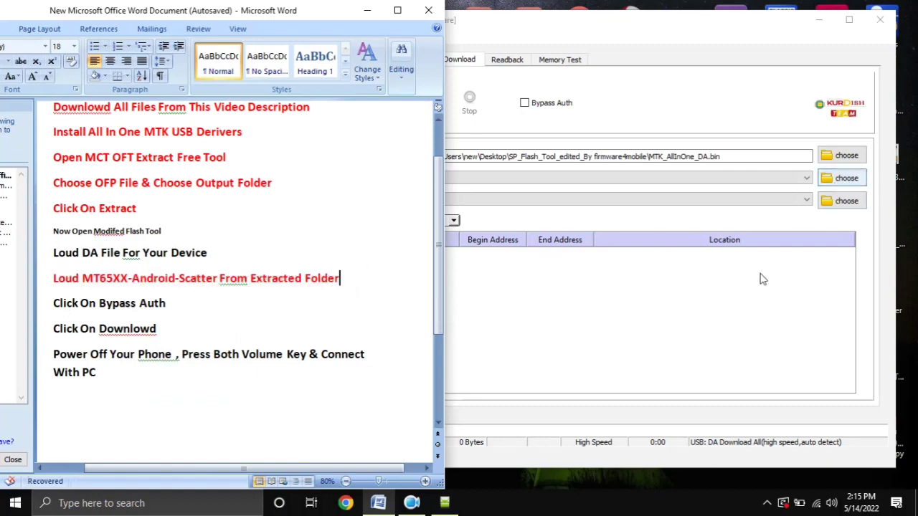
# - Start choosing the scatter-loading file in Smart Phone Flash Tool and browse to the desktop's Oppo OFP folder
pyautogui.click(836, 203)
pyautogui.click(845, 178)
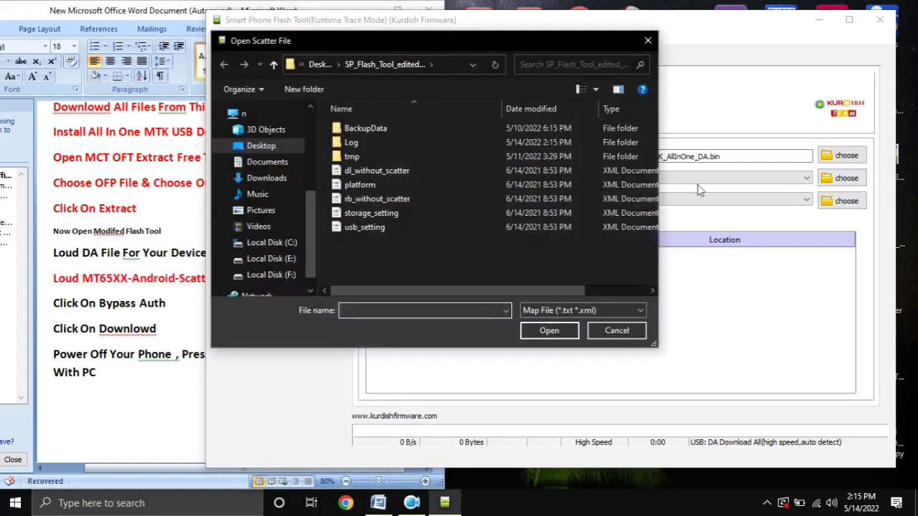
pyautogui.click(262, 148)
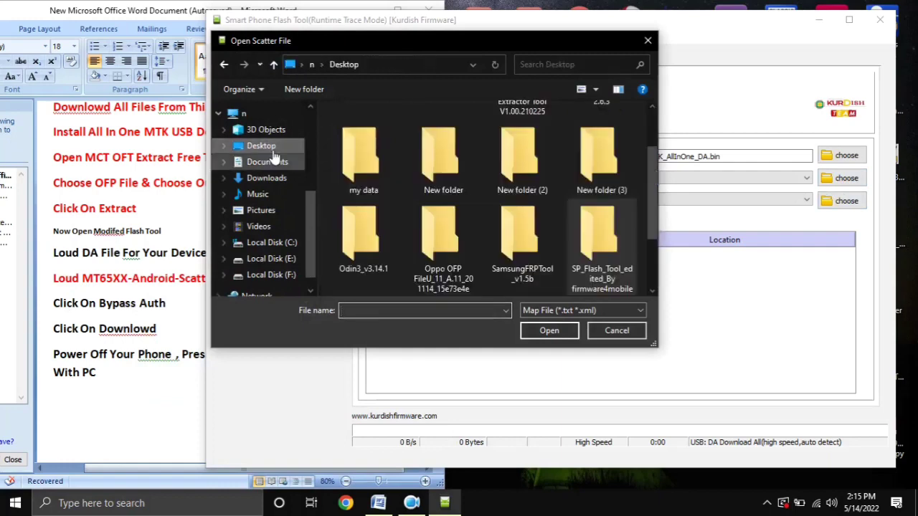
pyautogui.scroll(-1, 640, 171)
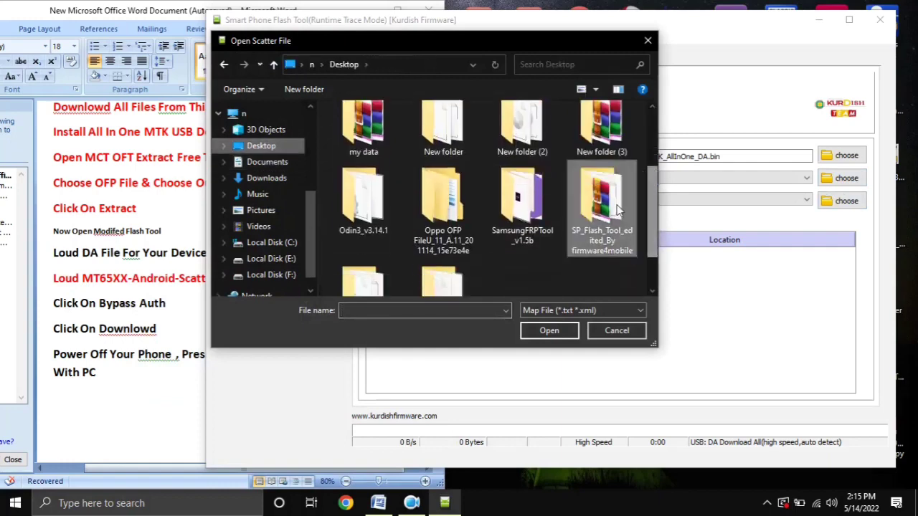
pyautogui.click(442, 254)
pyautogui.doubleClick(443, 230)
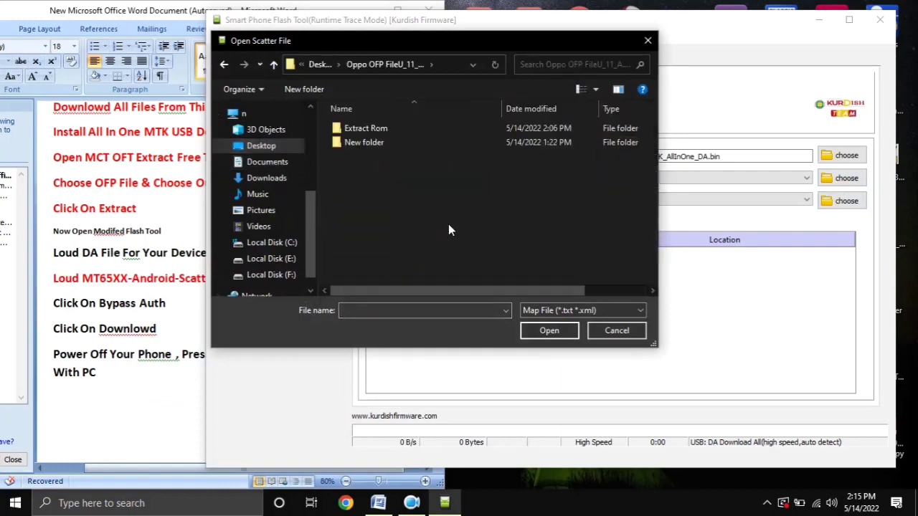
# - Show the Oppo OFP folder as large icons and load MT6765_Android_scatter from its Extract Rom folder
pyautogui.rightClick(372, 174)
pyautogui.moveTo(531, 184)
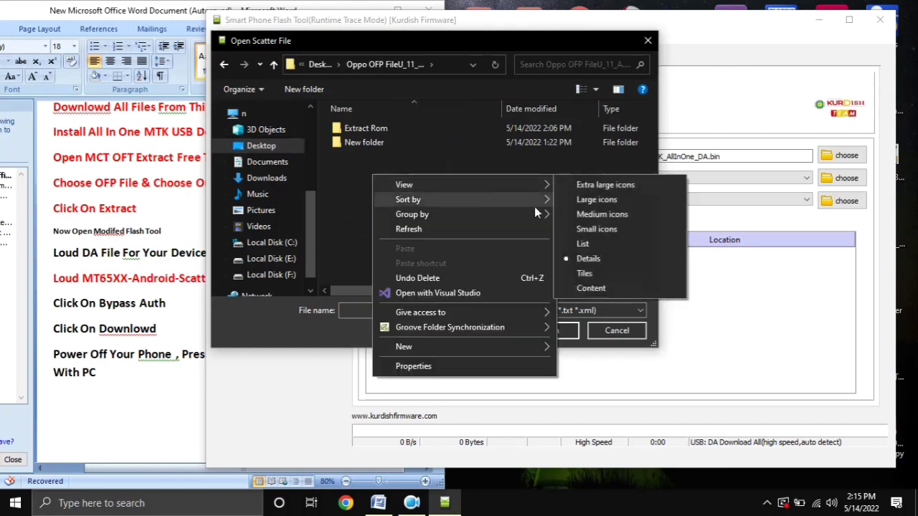
pyautogui.click(580, 198)
pyautogui.click(344, 172)
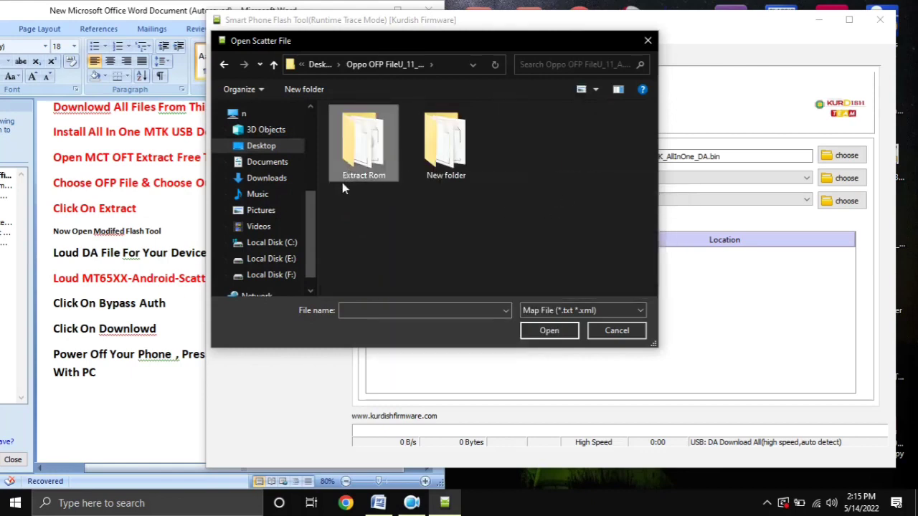
pyautogui.doubleClick(362, 155)
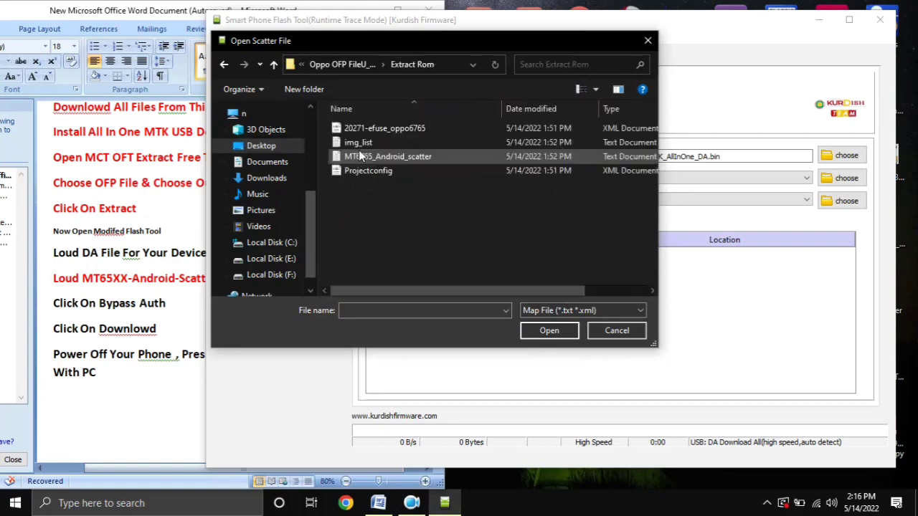
pyautogui.click(401, 162)
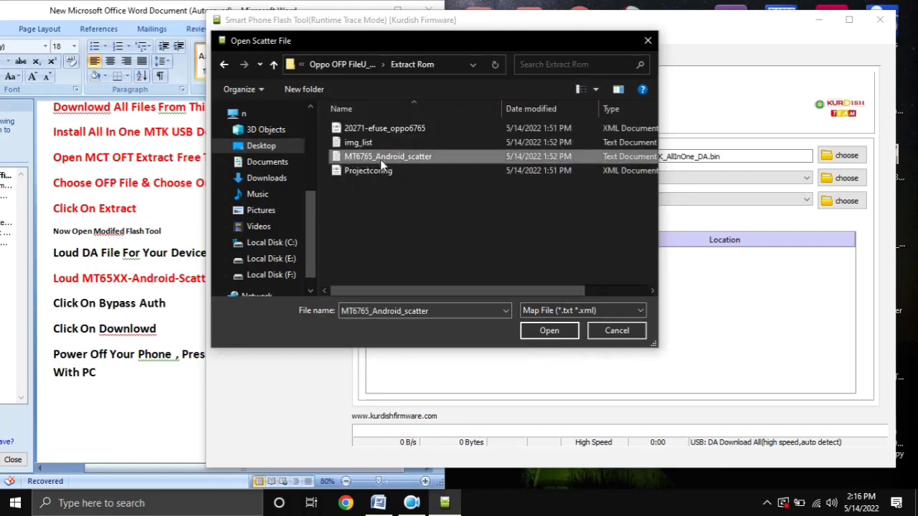
pyautogui.doubleClick(375, 159)
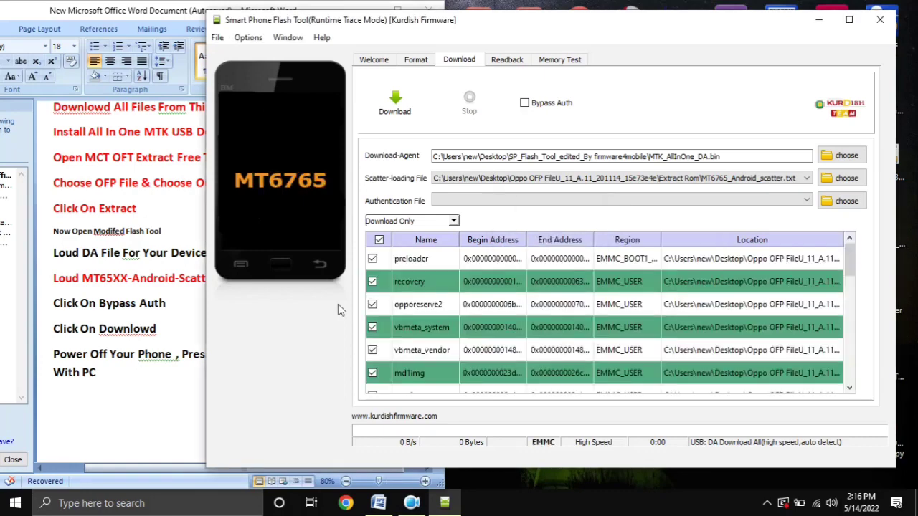
# - Examine the loaded partition list and the download mode options, and return to the instructions in Word
pyautogui.scroll(-5, 452, 319)
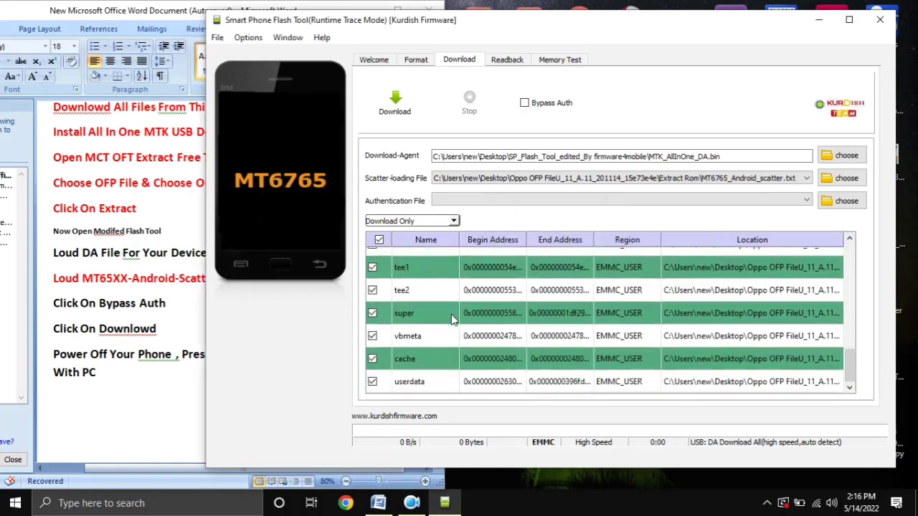
pyautogui.scroll(5, 452, 320)
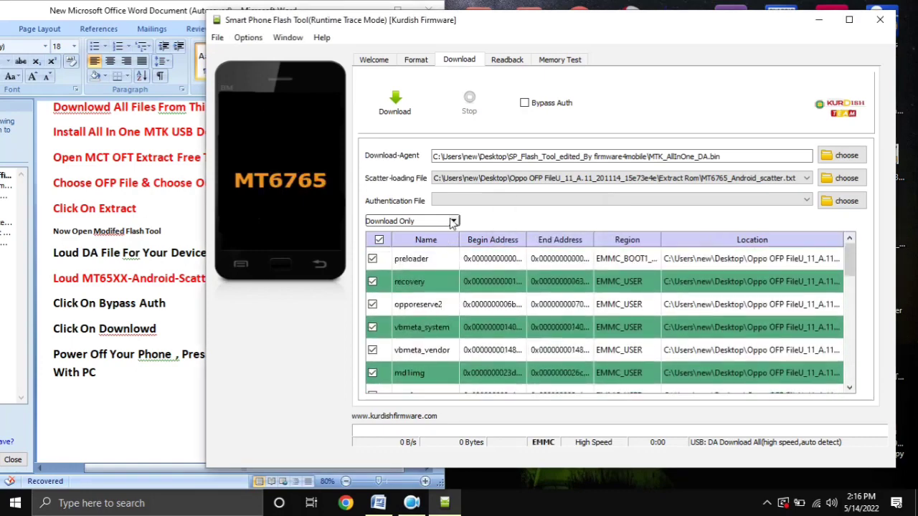
pyautogui.click(453, 221)
pyautogui.click(441, 242)
pyautogui.click(114, 399)
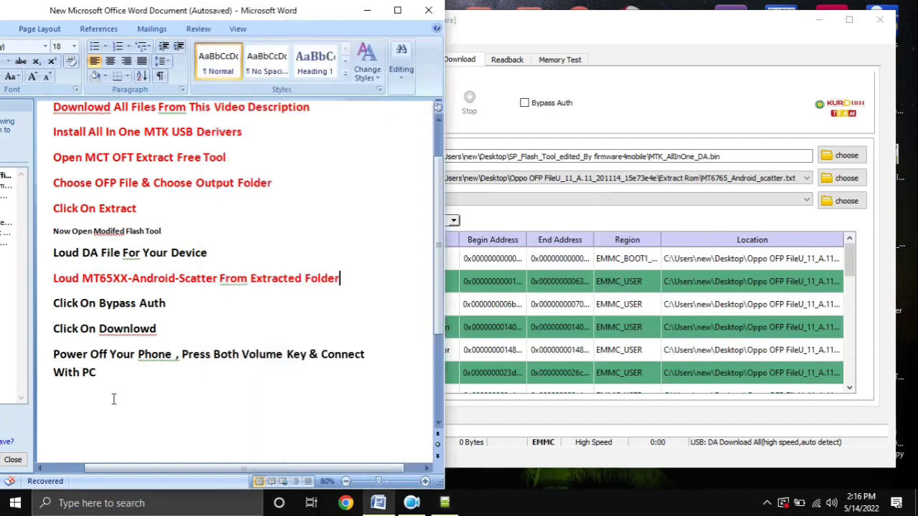
# - Highlight the "Click On Bypass Auth" instruction in Word, enable Bypass Auth in Smart Phone Flash Tool, and return to Word
pyautogui.click(39, 307)
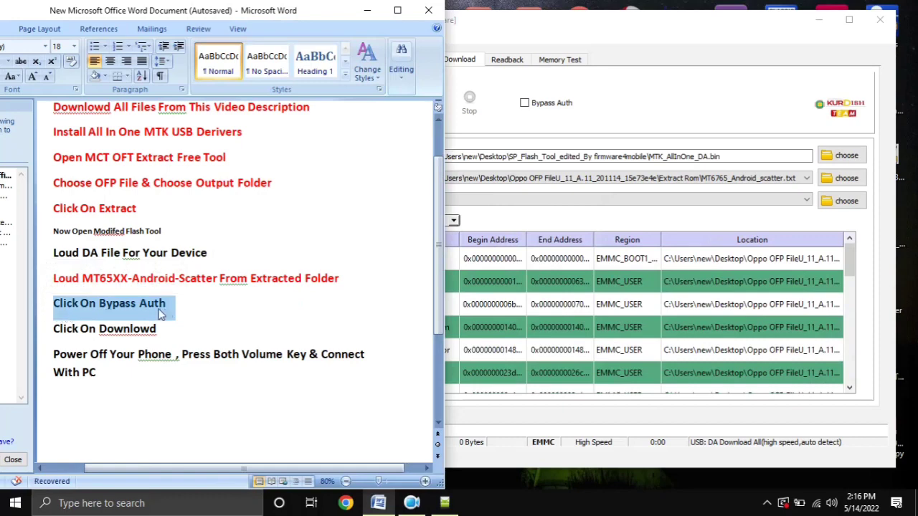
pyautogui.click(564, 133)
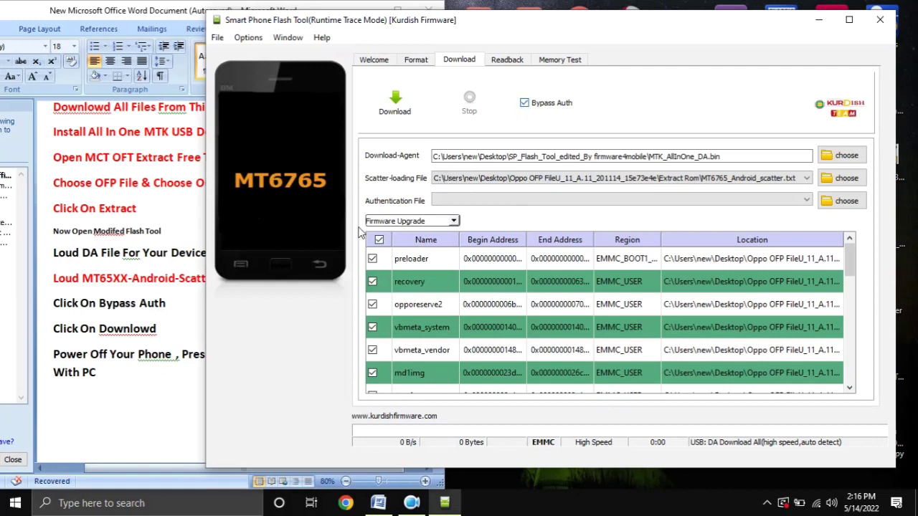
pyautogui.hotkey('alt', 'Tab')
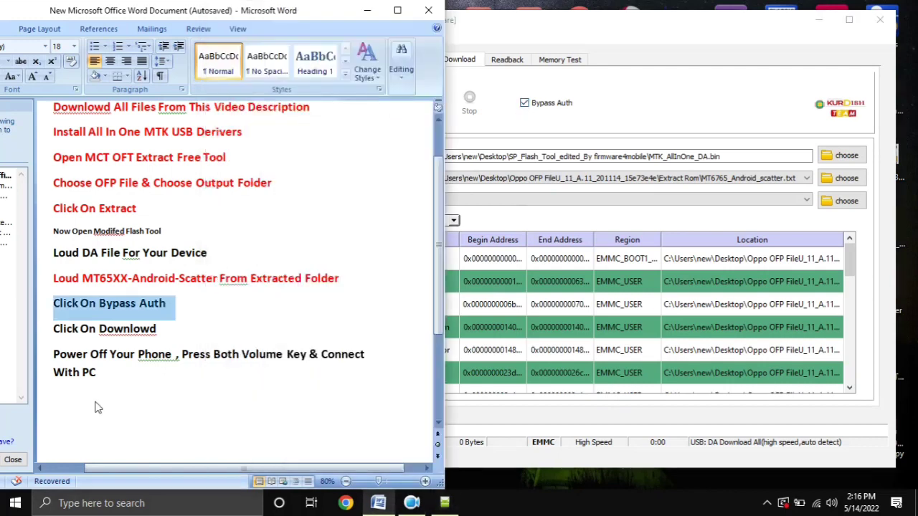
# - Review the "Click On Downlowd" instruction against the flash tool's Download command and highlight the phone power-off and connection instruction in Word
pyautogui.click(43, 334)
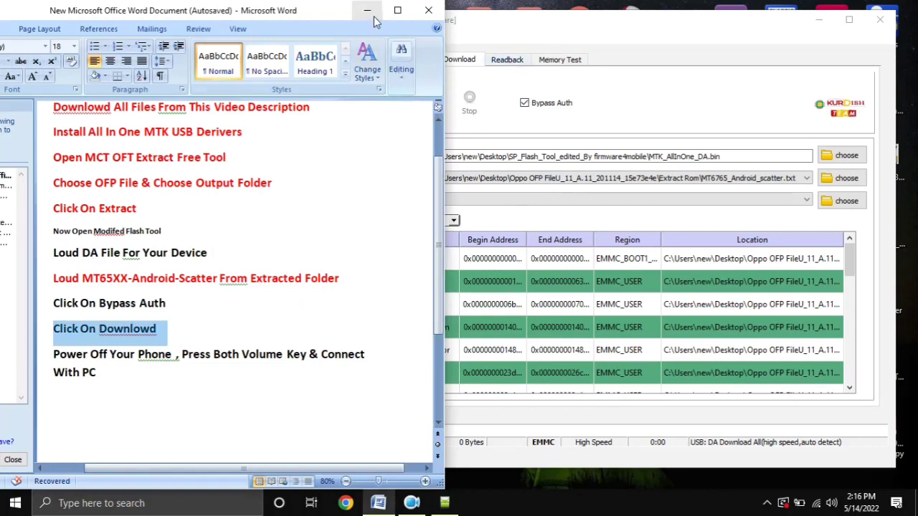
pyautogui.moveTo(305, 23); pyautogui.dragTo(290, 23)
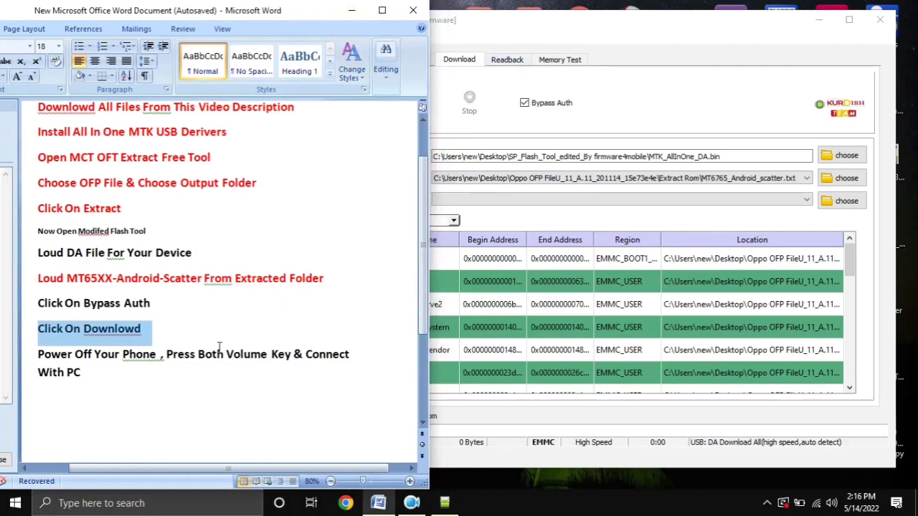
pyautogui.click(499, 127)
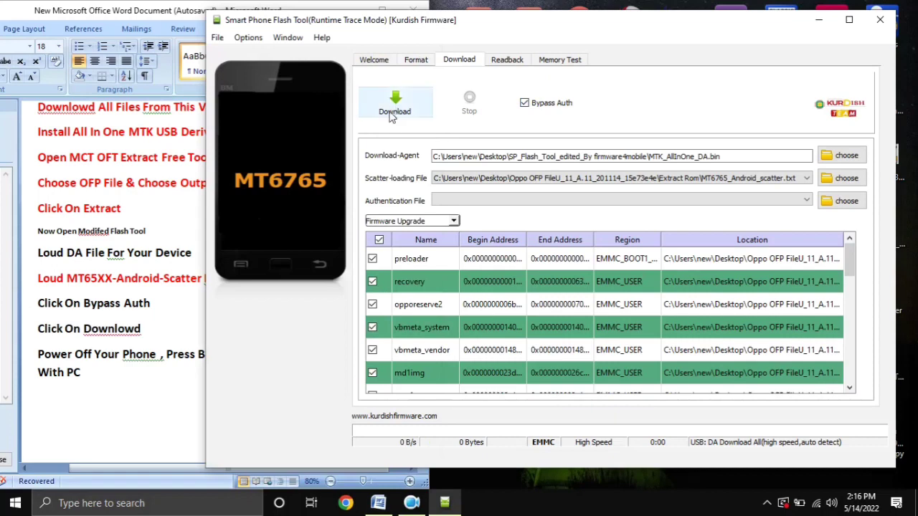
pyautogui.click(66, 386)
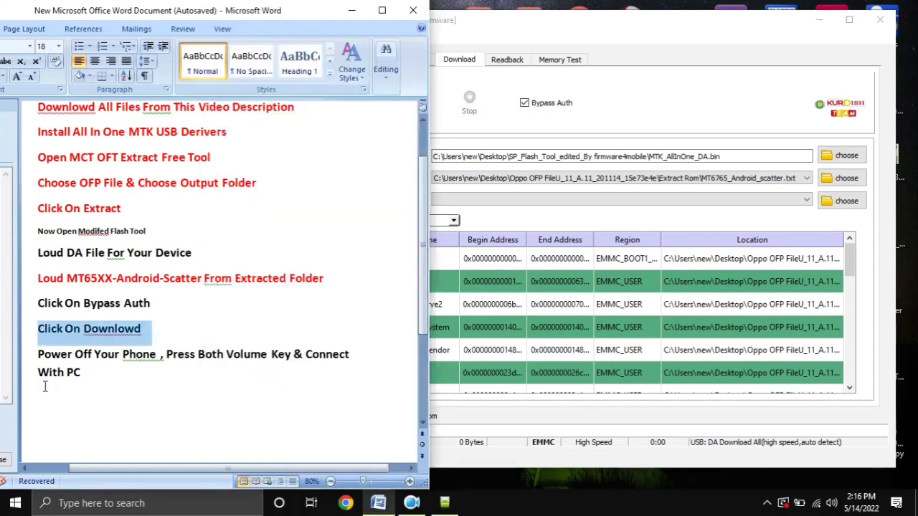
pyautogui.tripleClick(33, 356)
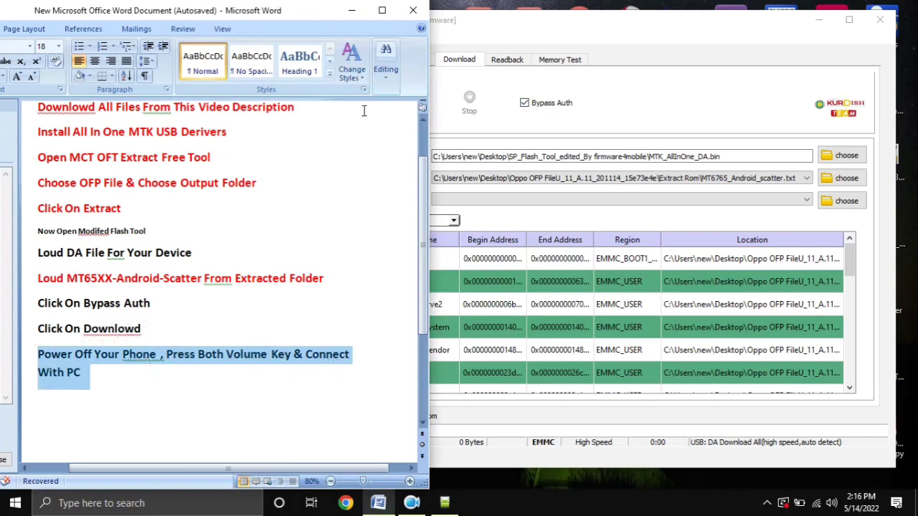
# - Minimize Word, open Device Manager from the computer's system properties, and place it as a narrow window beside the flash tool
pyautogui.click(352, 10)
pyautogui.rightClick(29, 101)
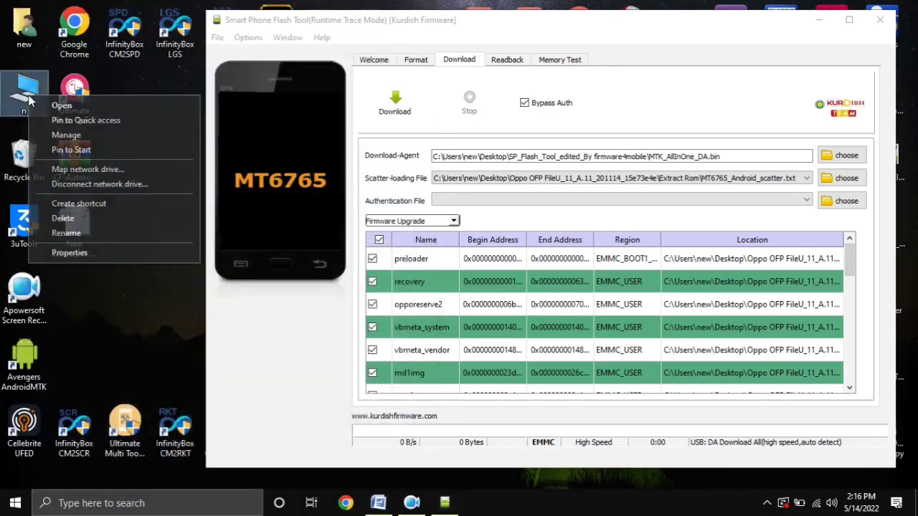
pyautogui.click(70, 253)
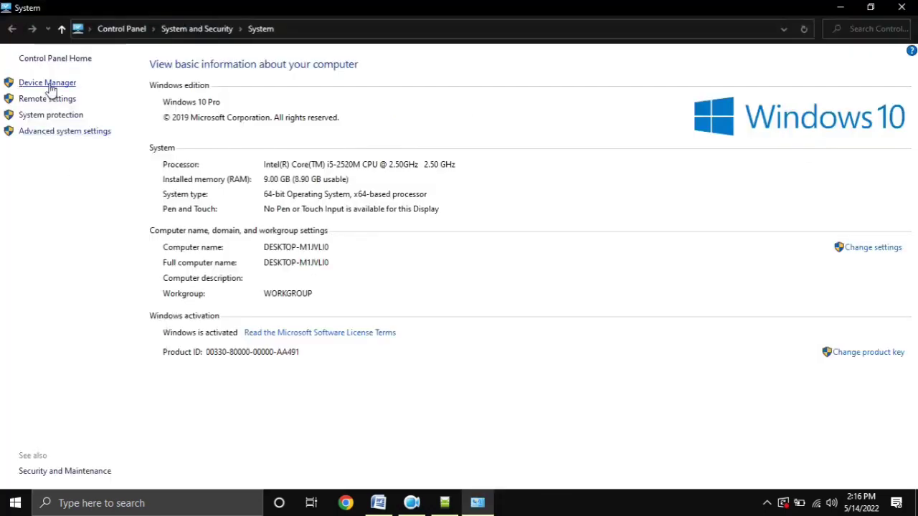
pyautogui.click(49, 84)
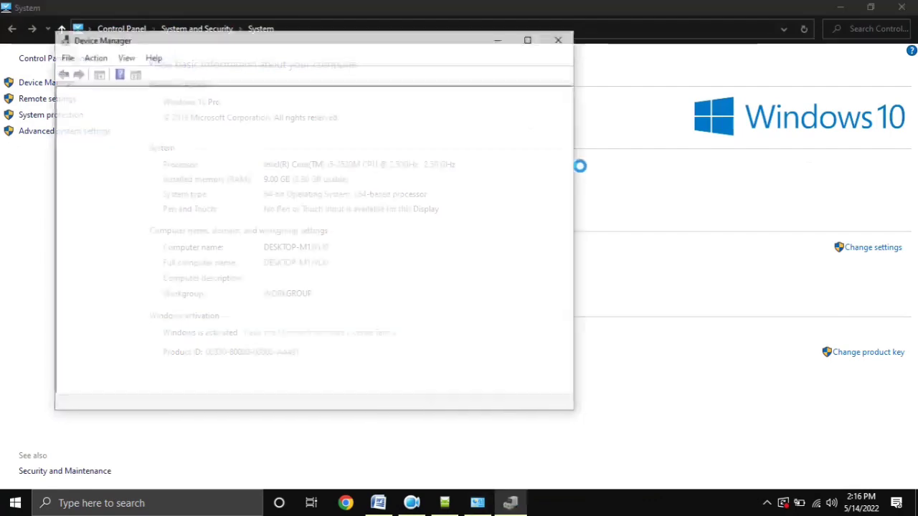
pyautogui.click(901, 7)
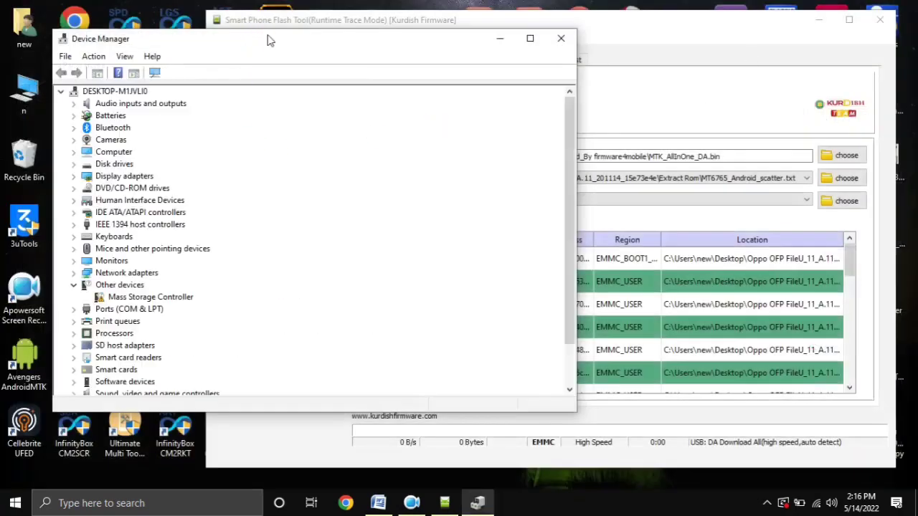
pyautogui.moveTo(269, 40); pyautogui.dragTo(241, 20)
pyautogui.moveTo(539, 93); pyautogui.dragTo(210, 92)
# - Start the firmware download to the phone in Smart Phone Flash Tool, and close the completion message and the tool once flashing finishes
pyautogui.click(395, 106)
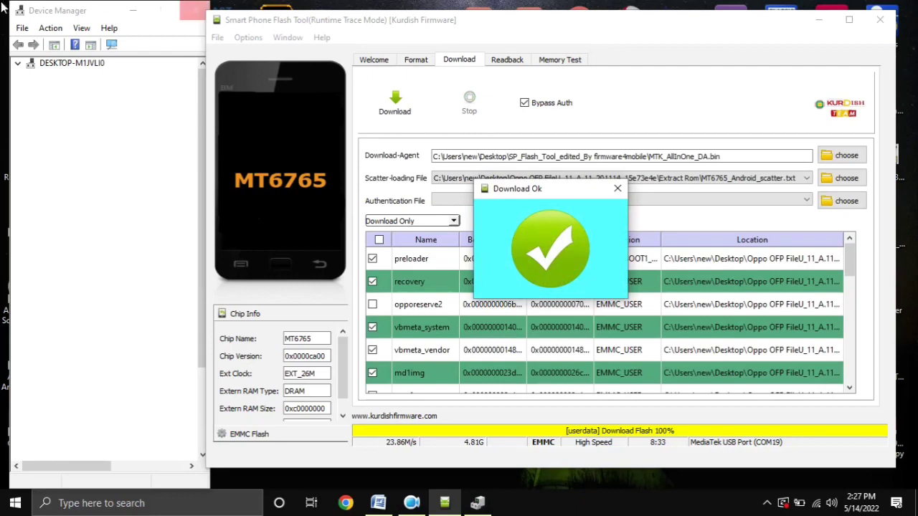
pyautogui.click(617, 189)
pyautogui.click(881, 20)
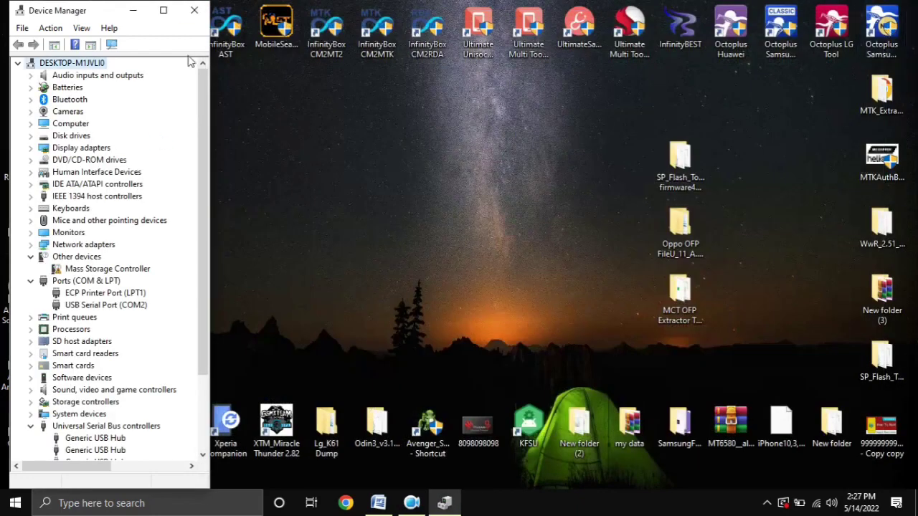